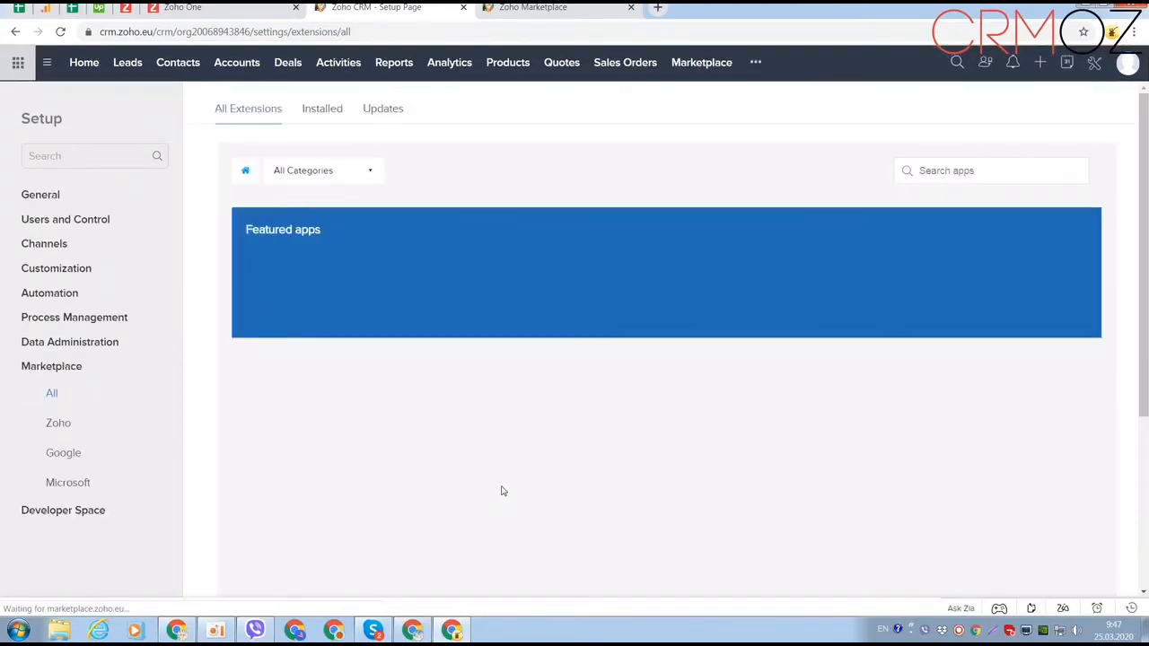
Search the marketplace extensions for "Email Checker" and open the Email Checker for Zoho CRM listing.
left_click(964, 170)
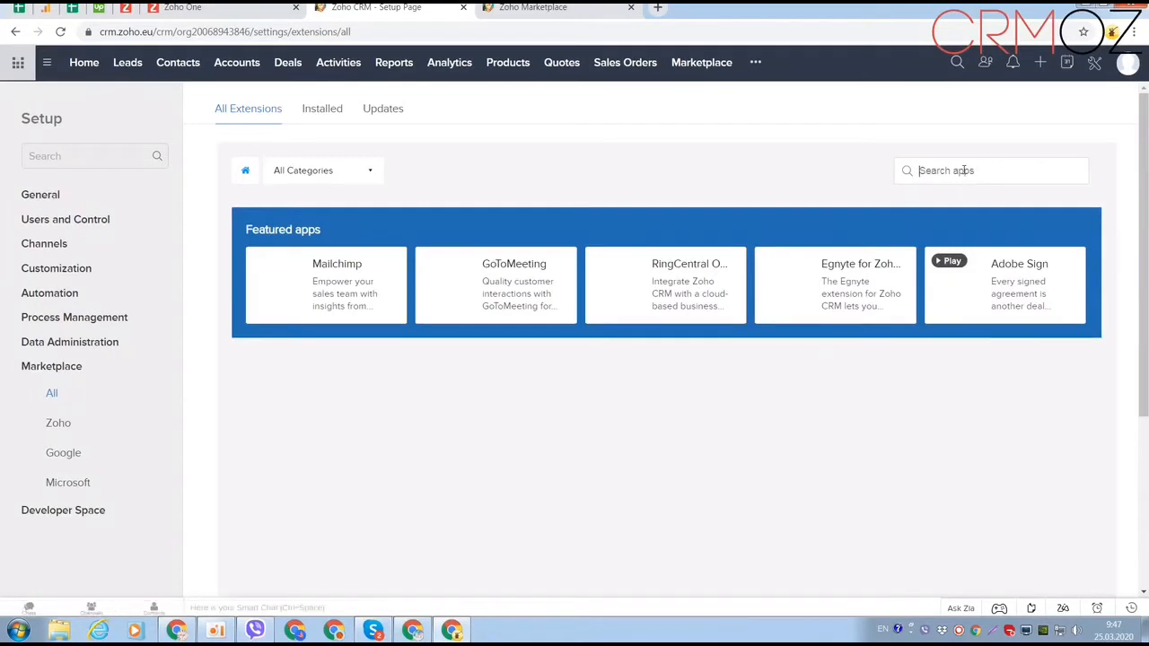
type("E")
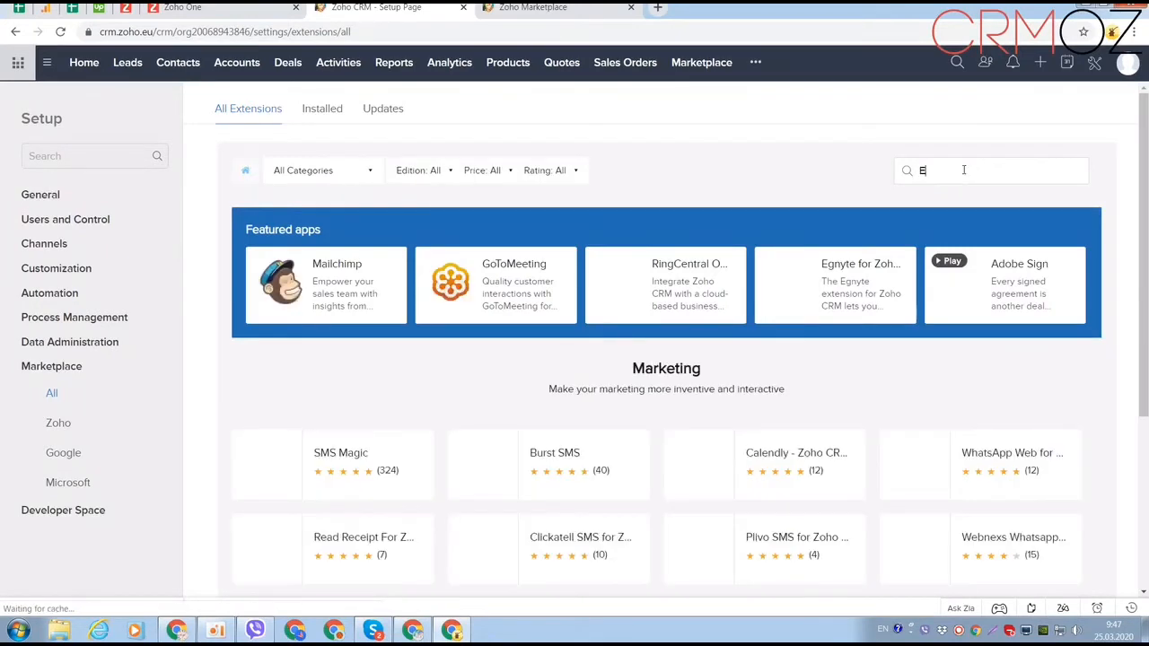
type("mail")
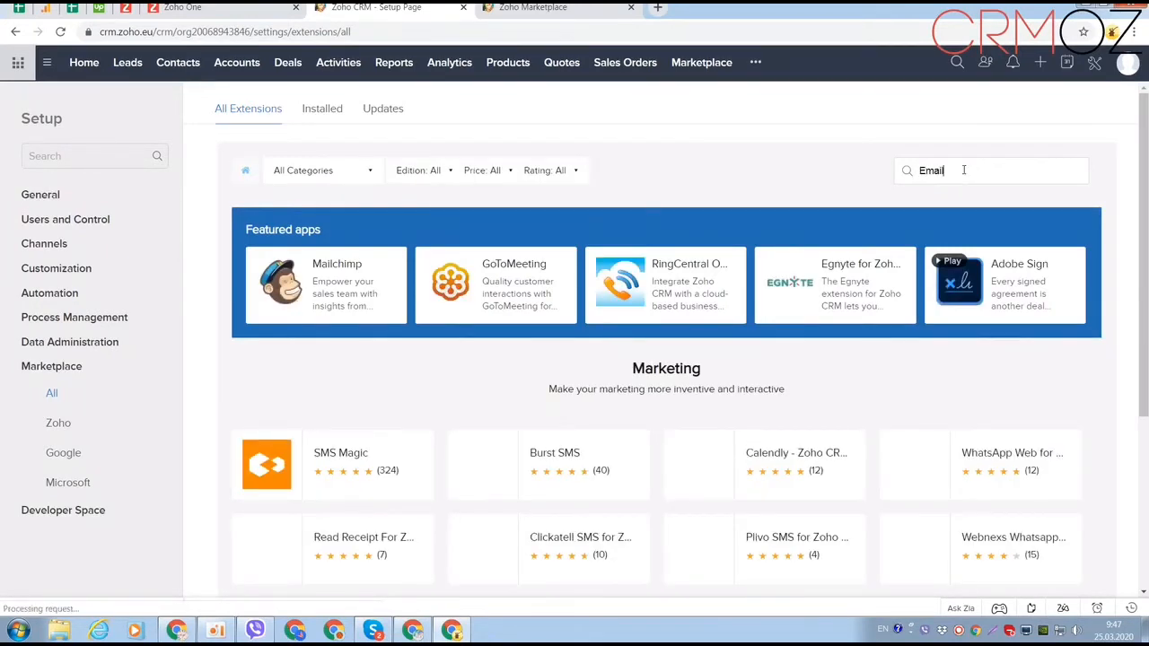
type(" Checker")
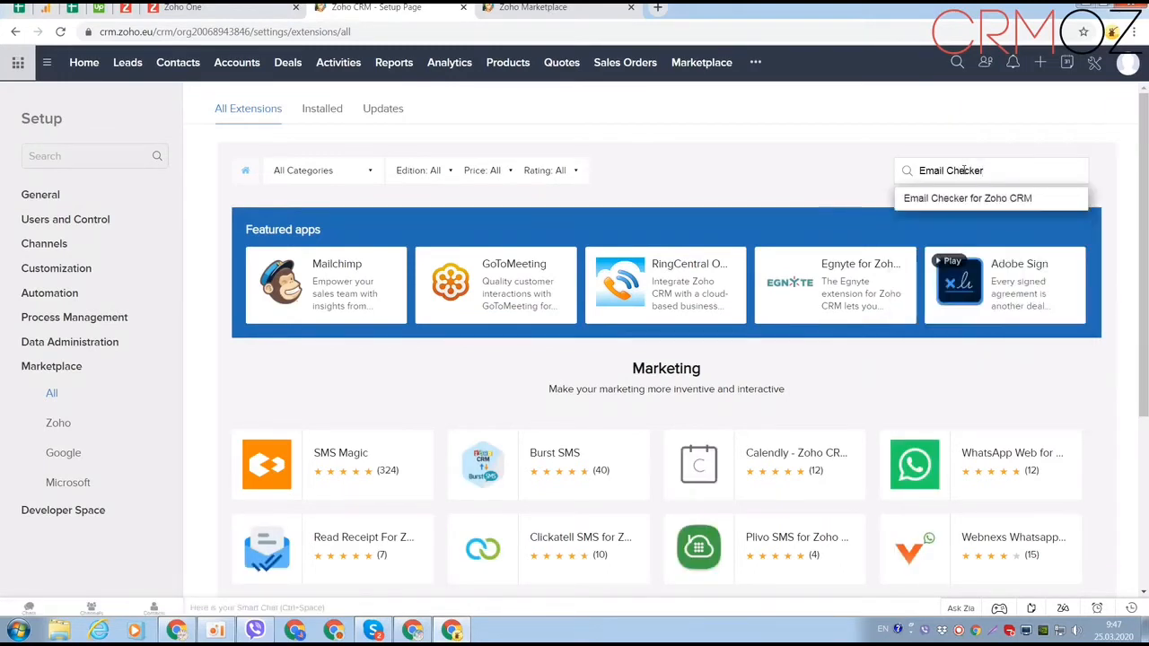
left_click(961, 201)
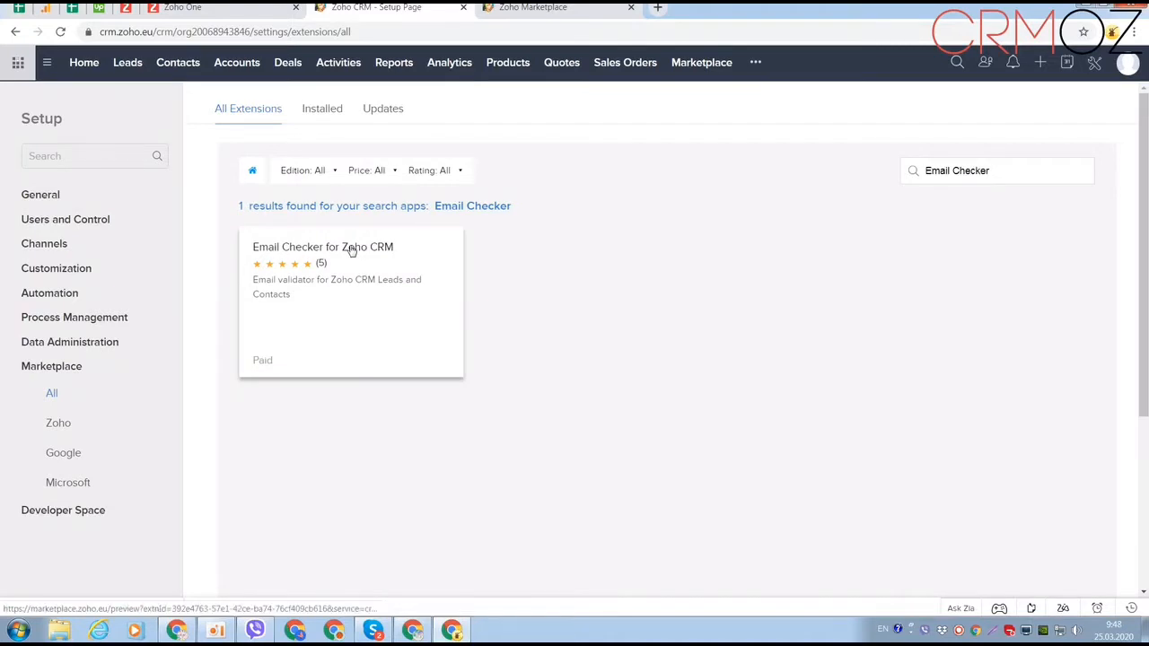
left_click(351, 250)
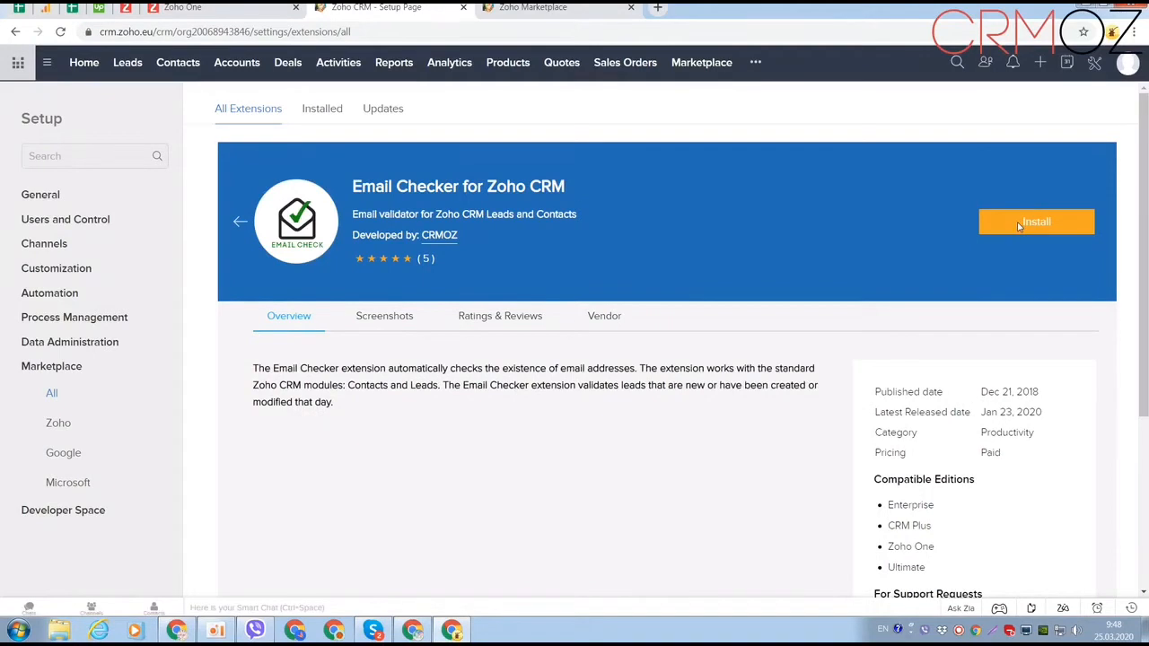
Start installing Email Checker for Zoho CRM, agreeing to the vendor's Terms of Service and Privacy Policy.
left_click(1020, 226)
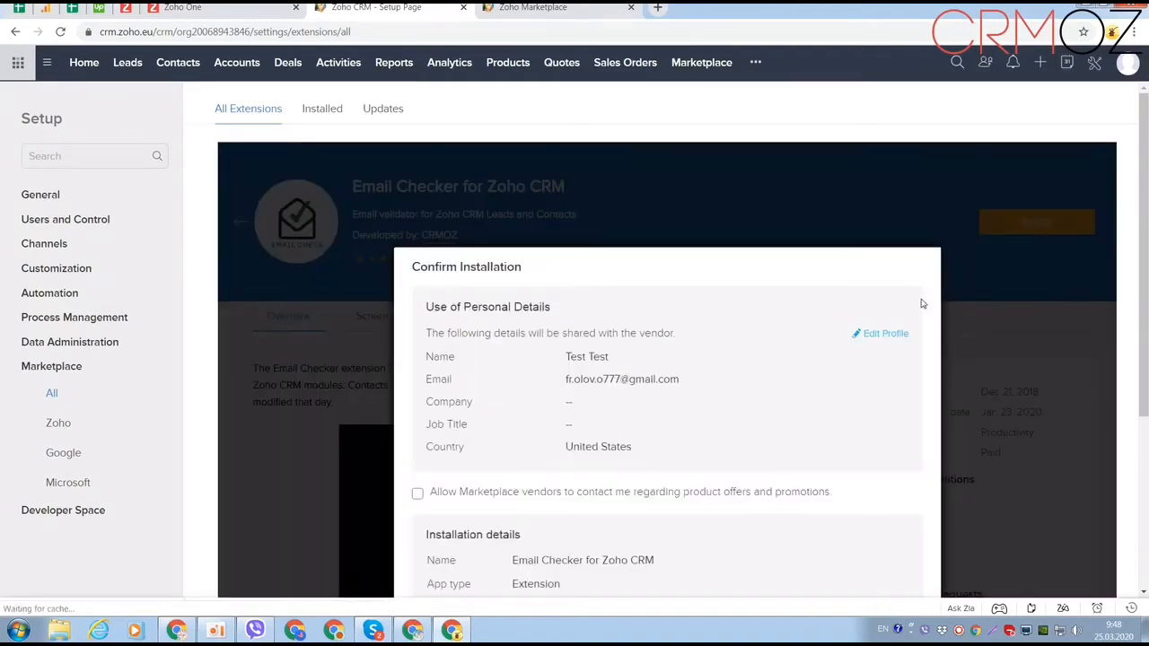
scroll(1147, 291, "down", 3)
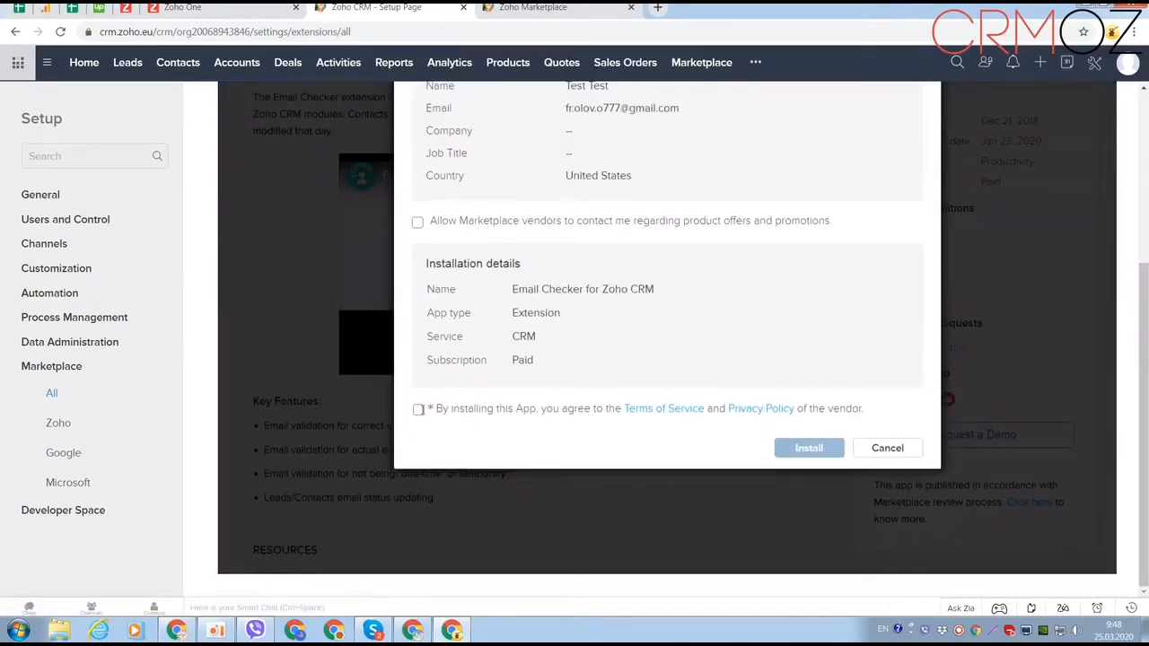
left_click(419, 411)
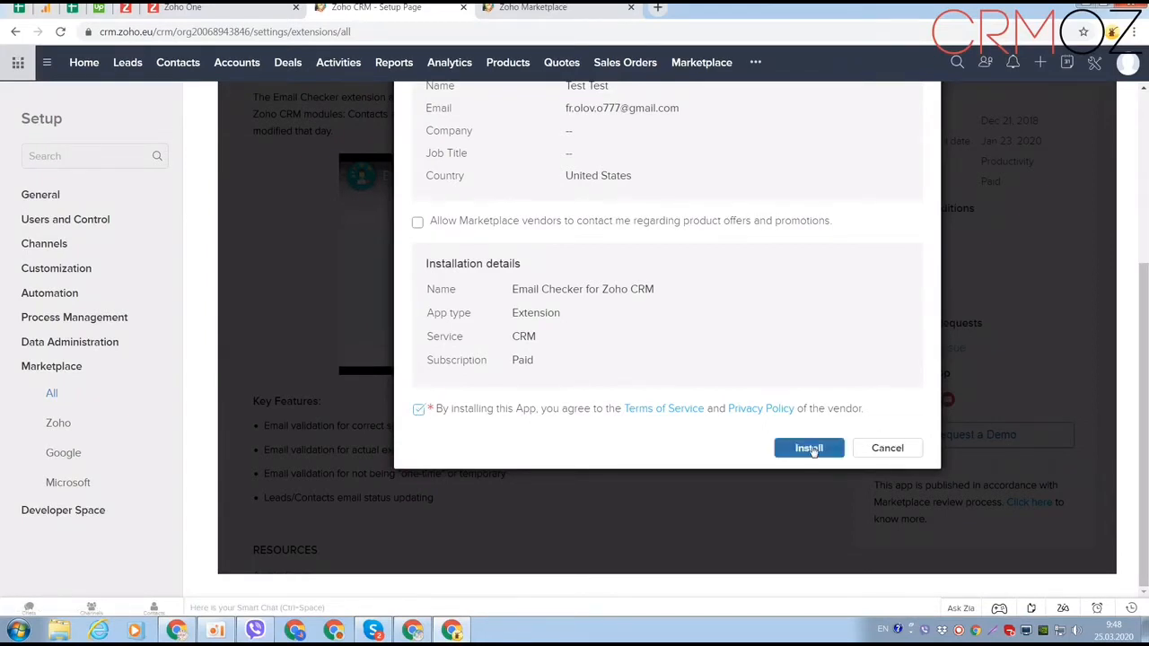
left_click(810, 448)
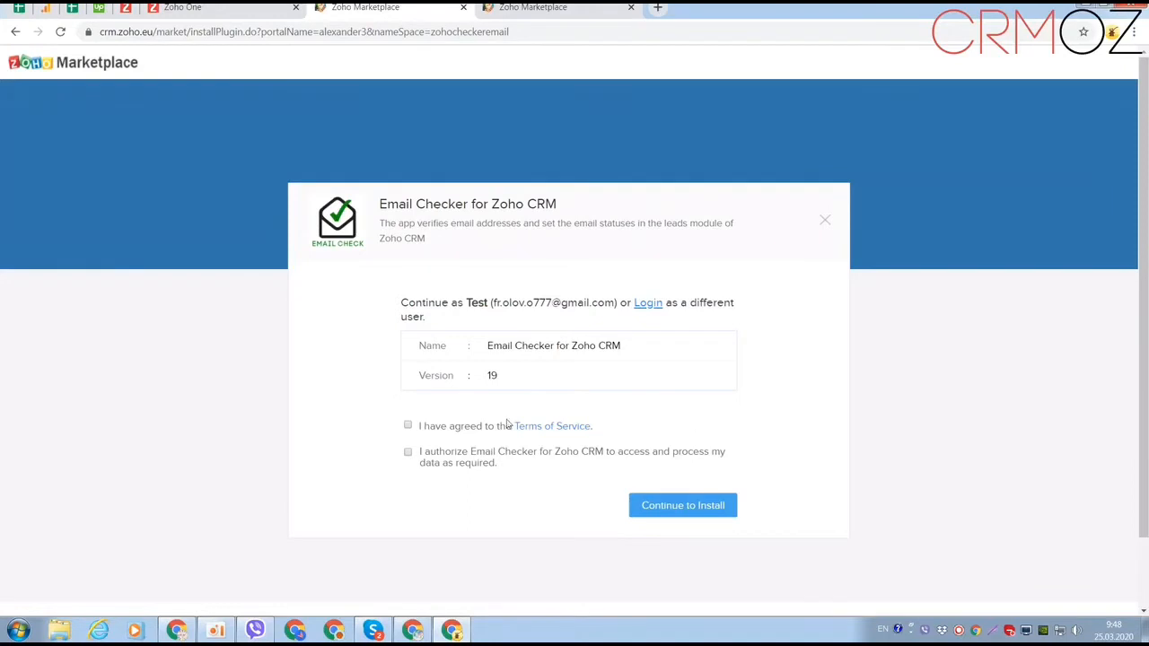
Accept the Terms of Service, authorize the extension's data access, and install it for all users.
left_click(409, 426)
left_click(408, 453)
left_click(684, 507)
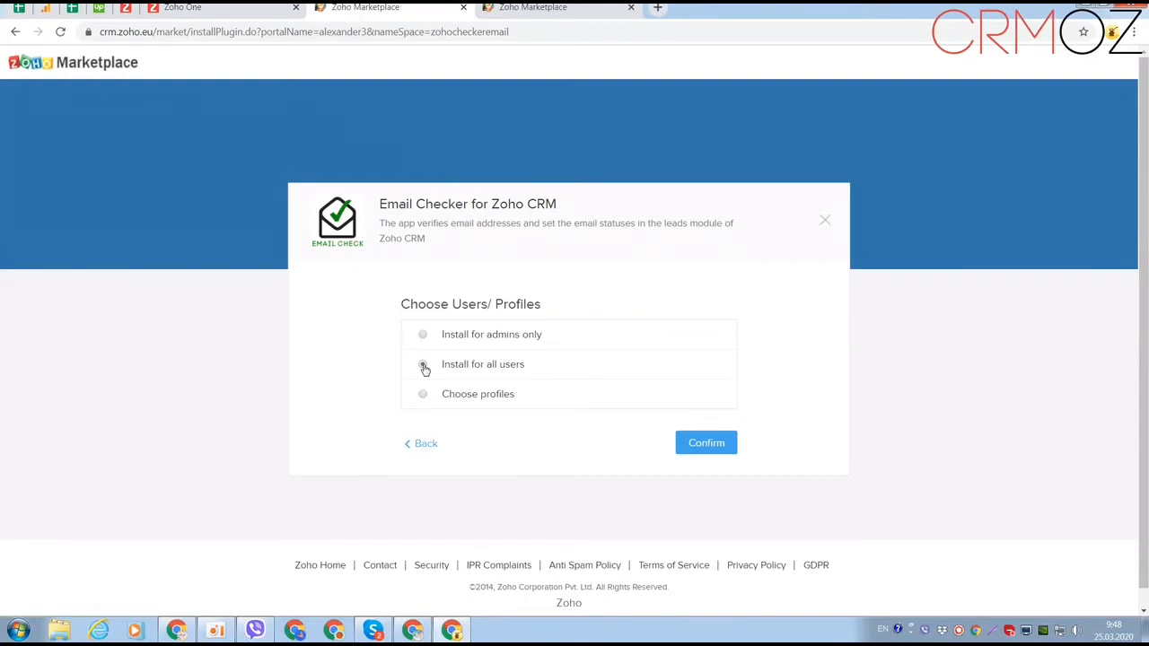
left_click(423, 365)
left_click(705, 443)
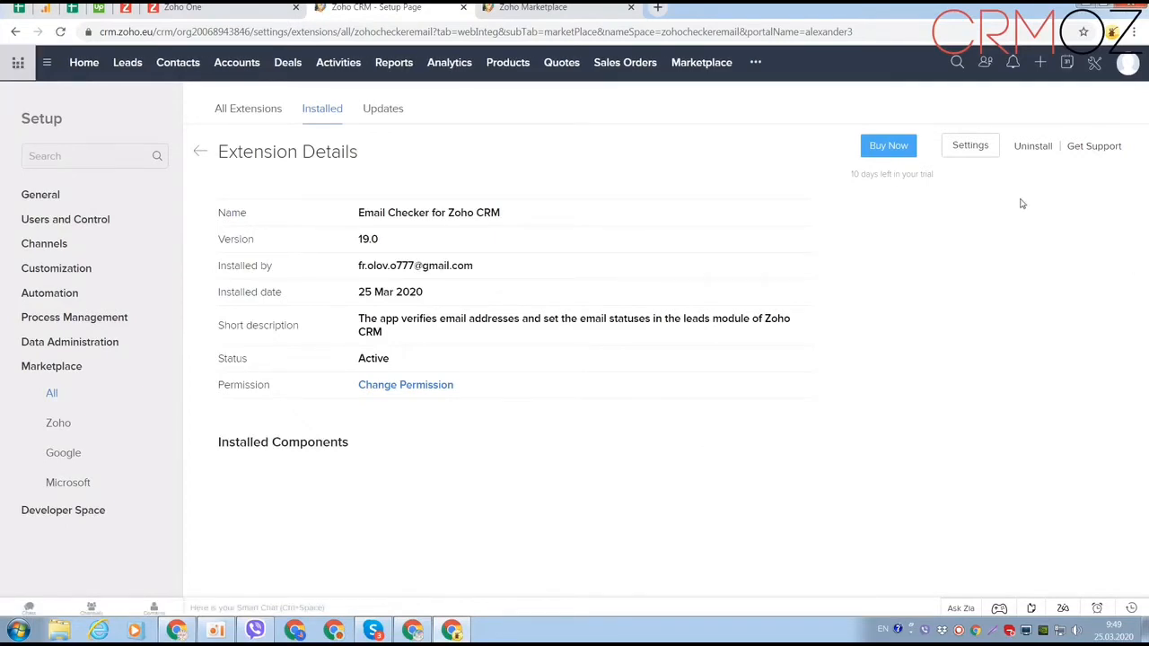
Go from the extension's settings to the Email Checker module and launch its OAuth setup.
left_click(980, 148)
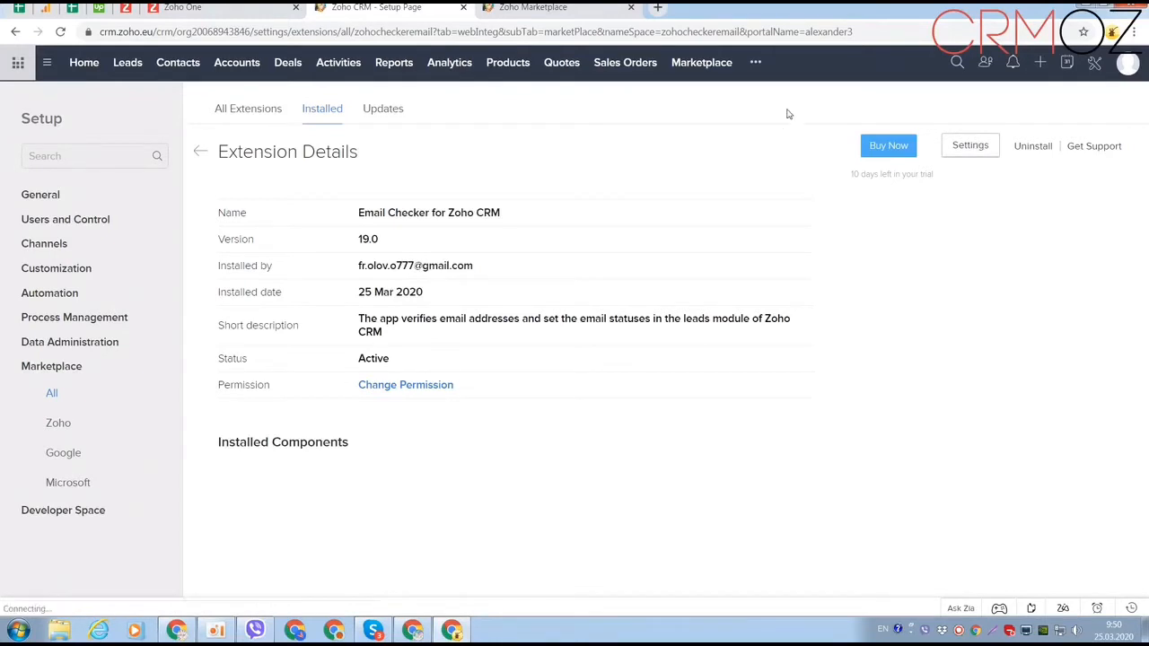
left_click(755, 64)
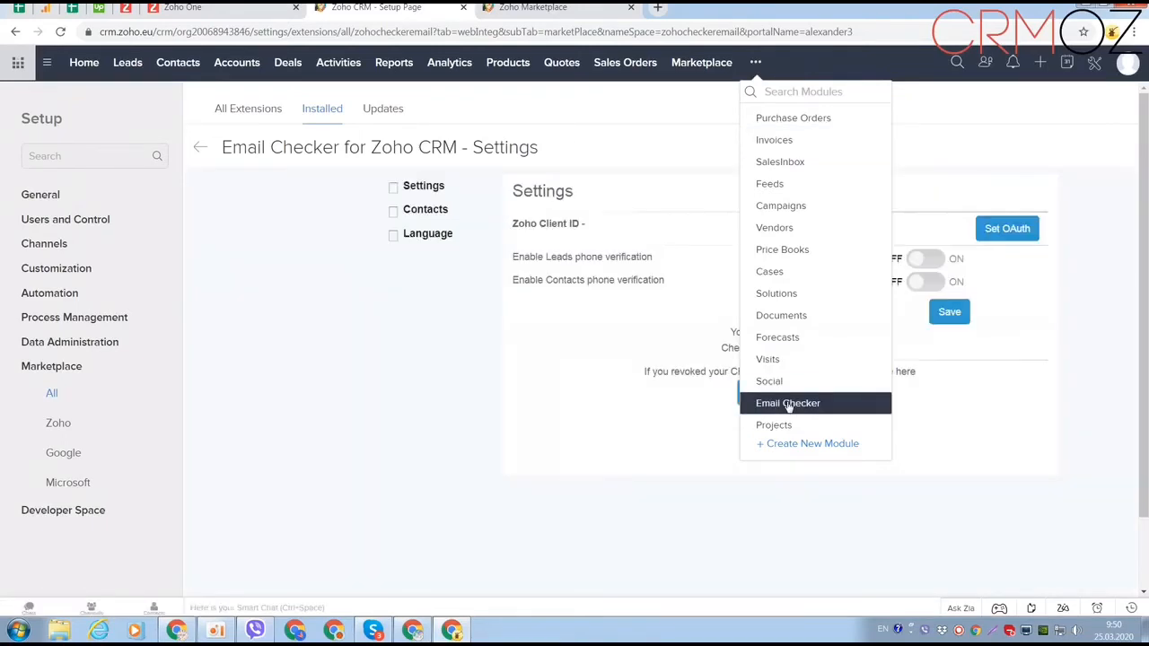
left_click(788, 404)
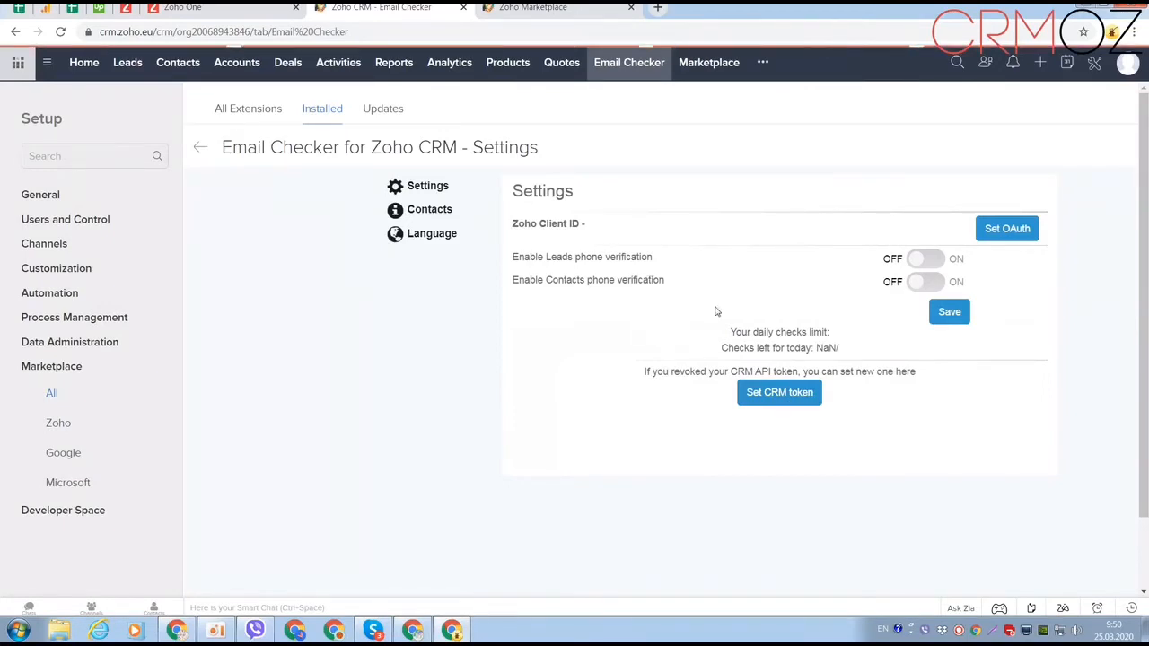
left_click(930, 259)
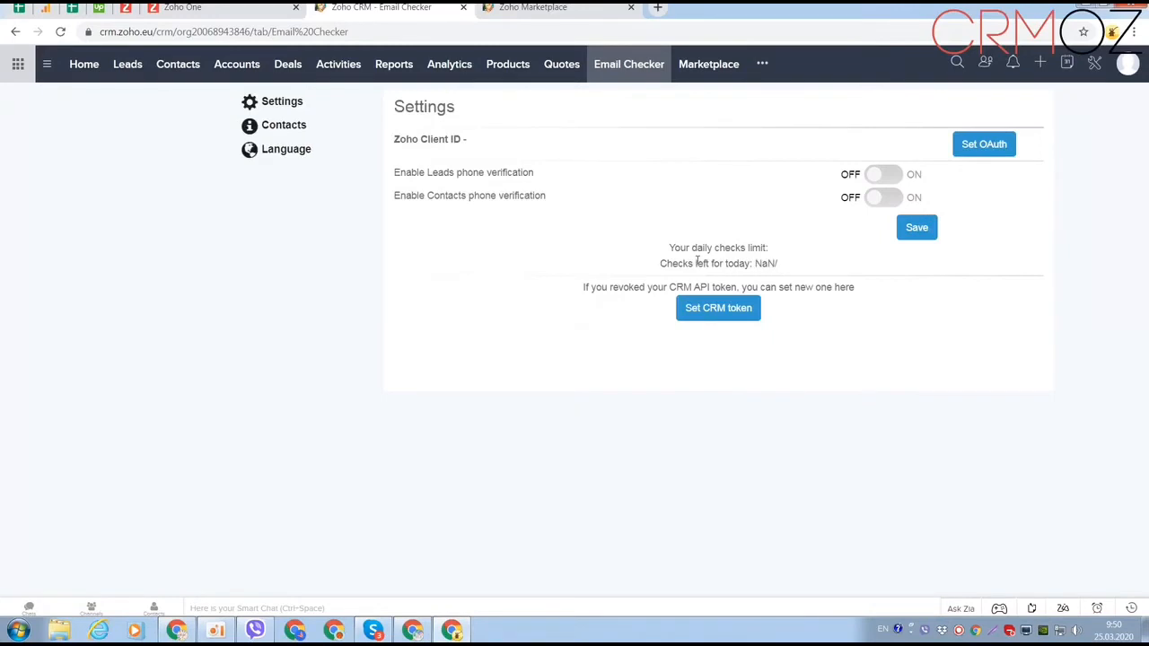
left_click(969, 144)
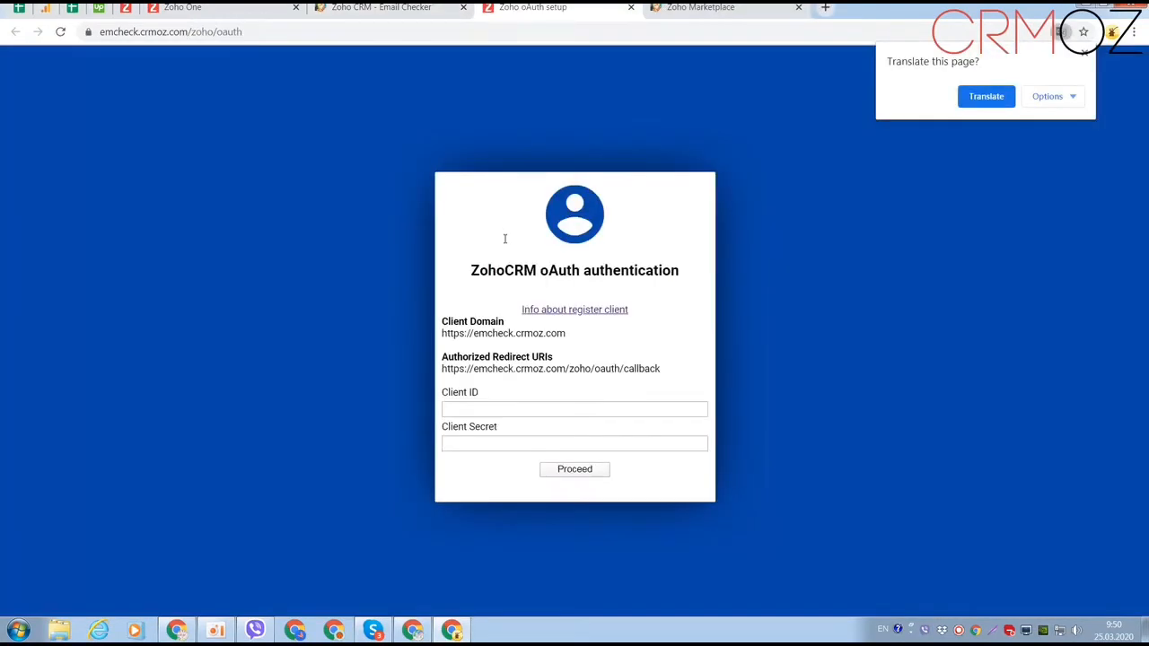
Follow the client registration link on the OAuth page and sign in to the Zoho developer console.
left_click(556, 311)
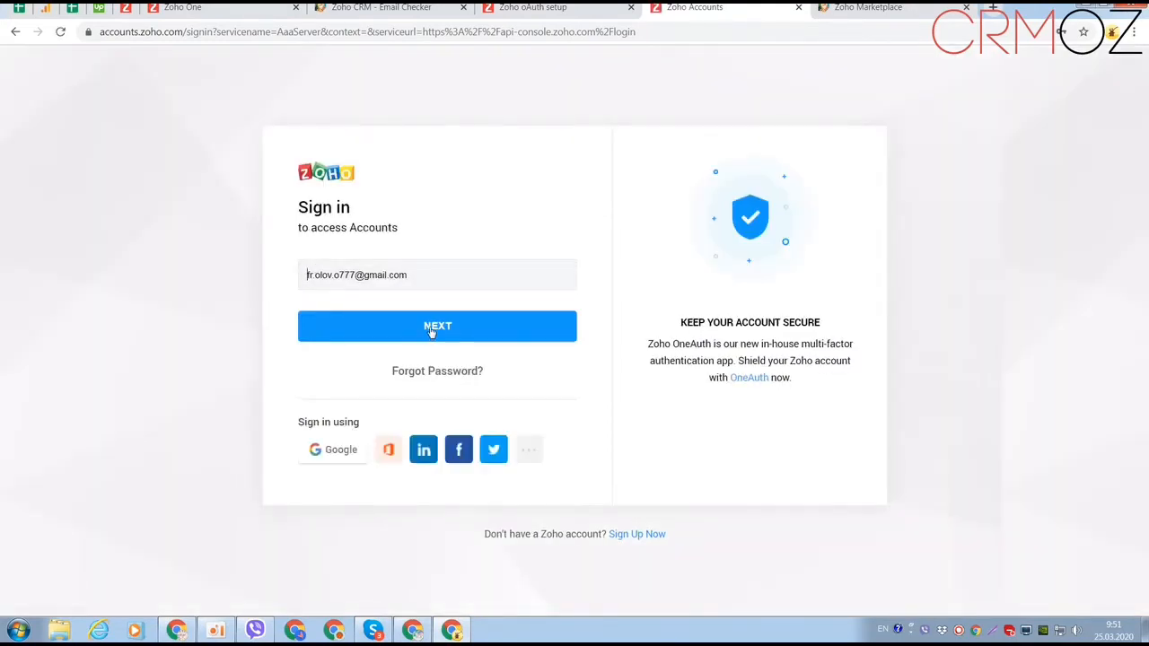
left_click(432, 330)
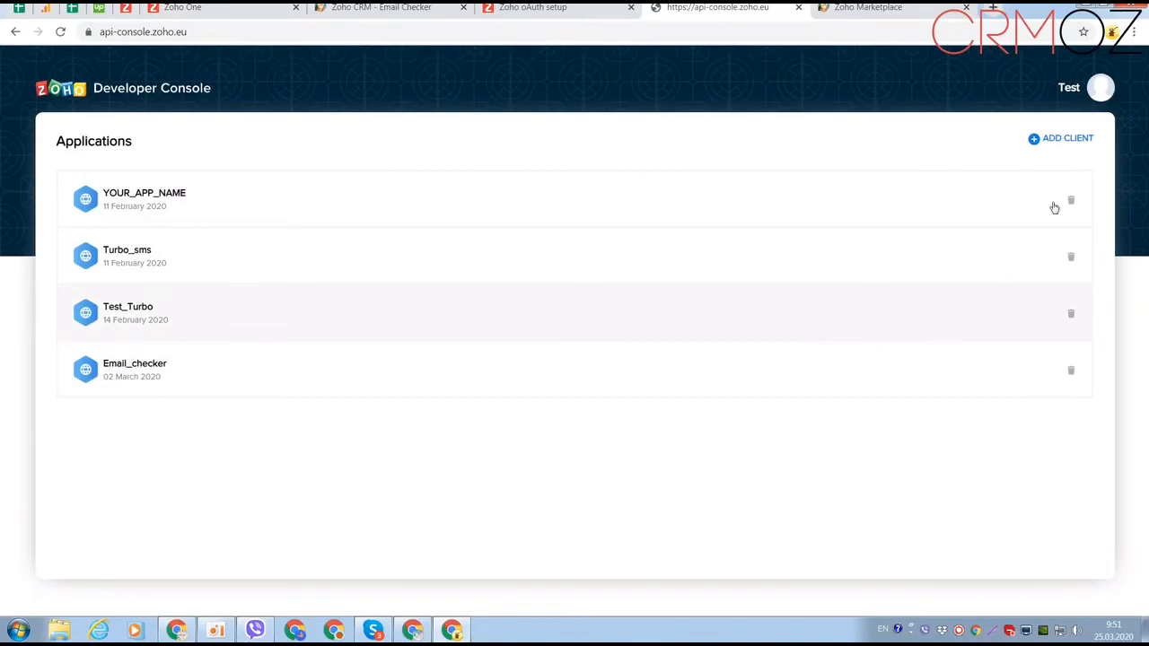
Add a new Web based client in the developer console and name it "Email Checker (2)".
left_click(1057, 142)
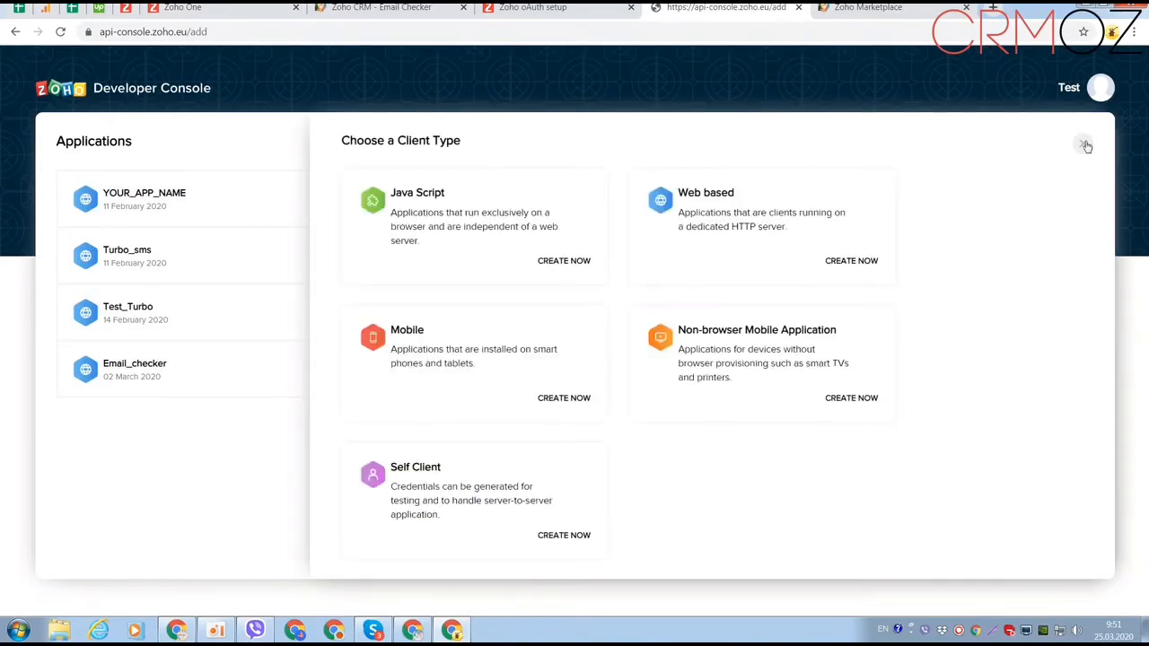
left_click(1082, 140)
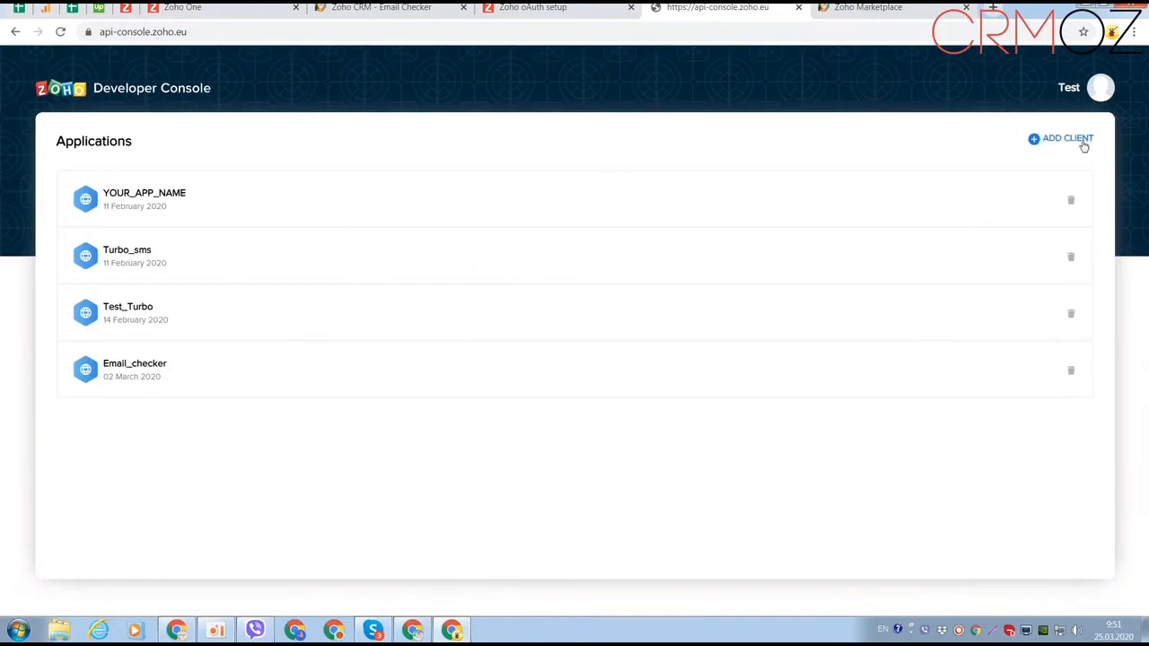
left_click(1034, 140)
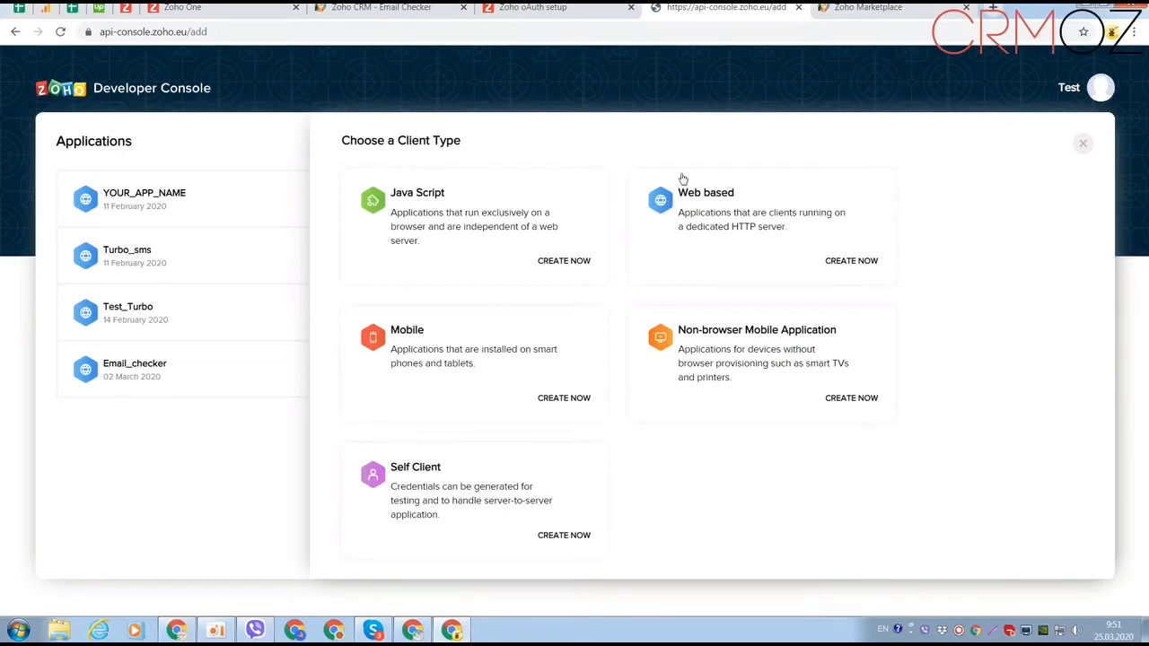
left_click(850, 261)
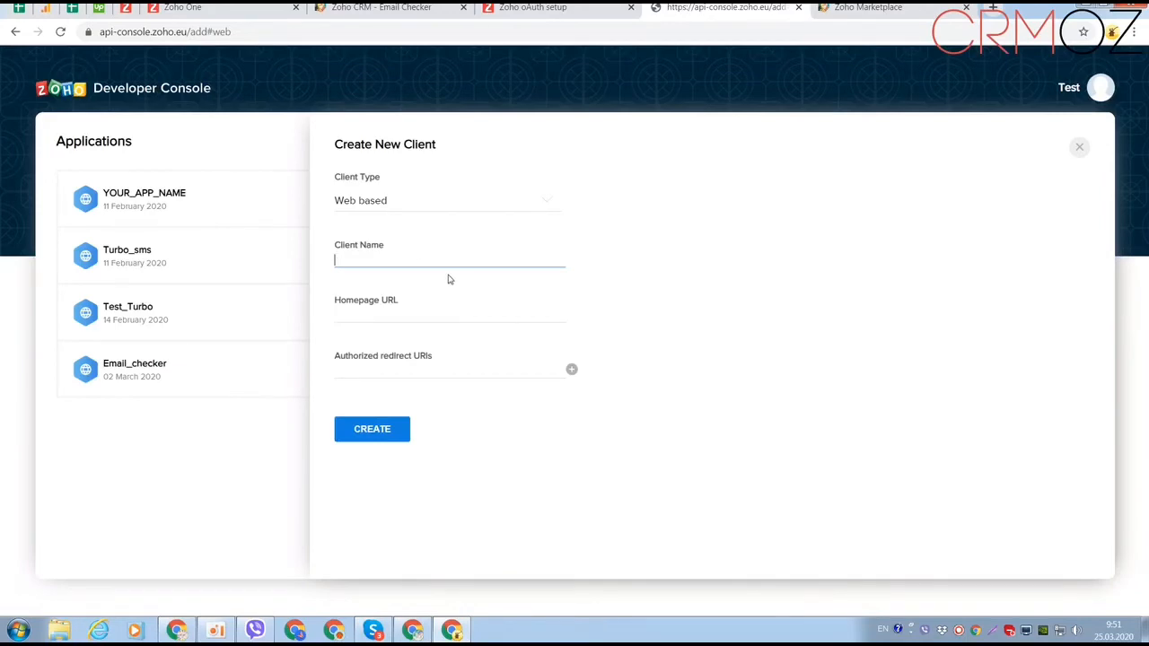
left_click(371, 250)
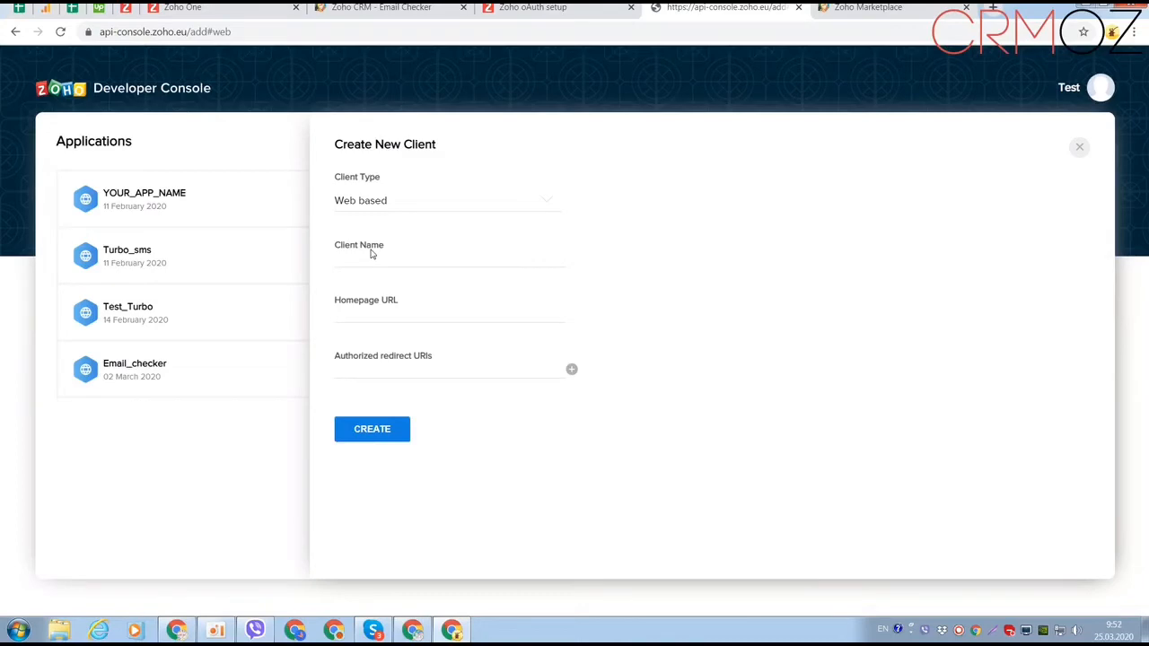
left_click(371, 257)
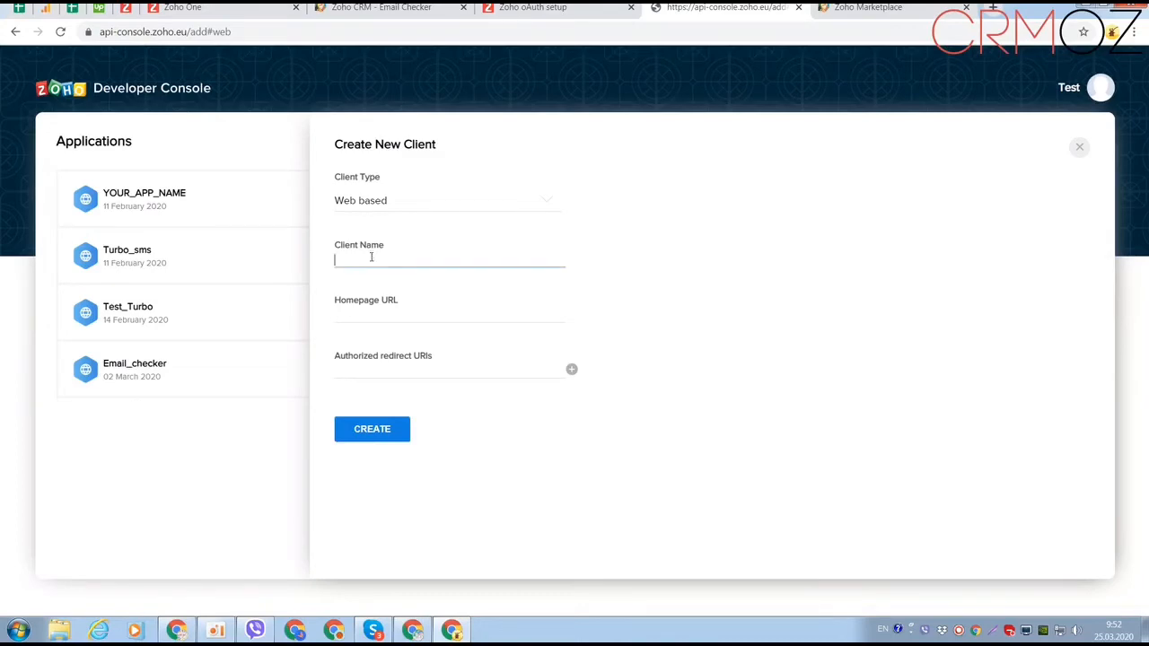
type("Email Checker (2)")
left_click(373, 317)
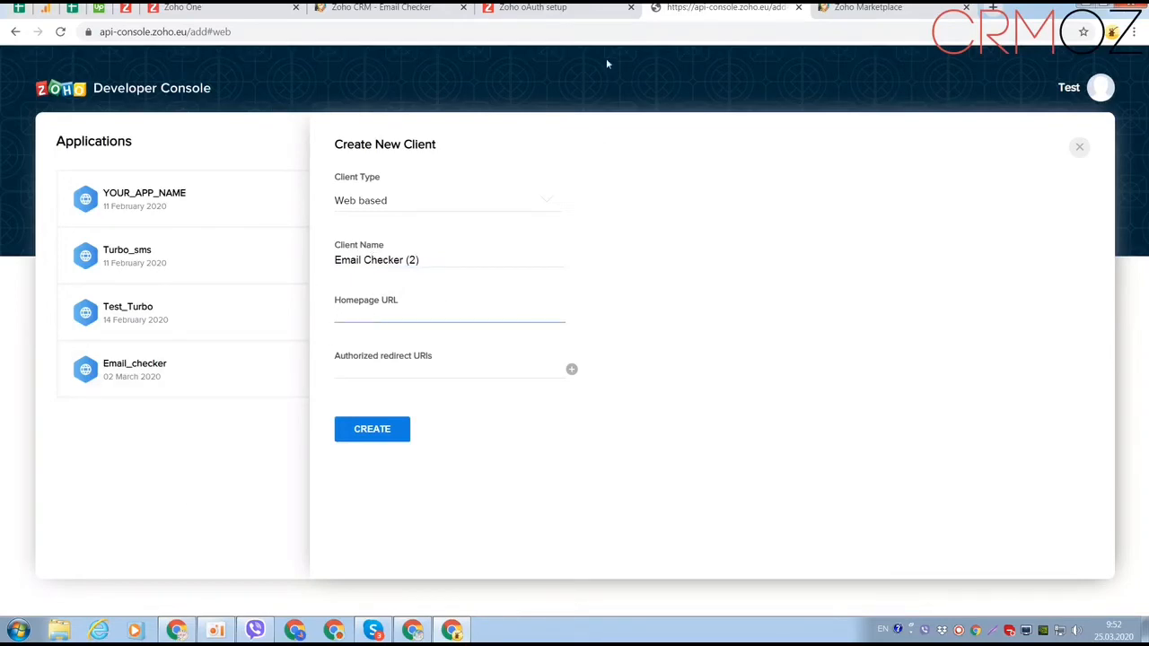
left_click(550, 9)
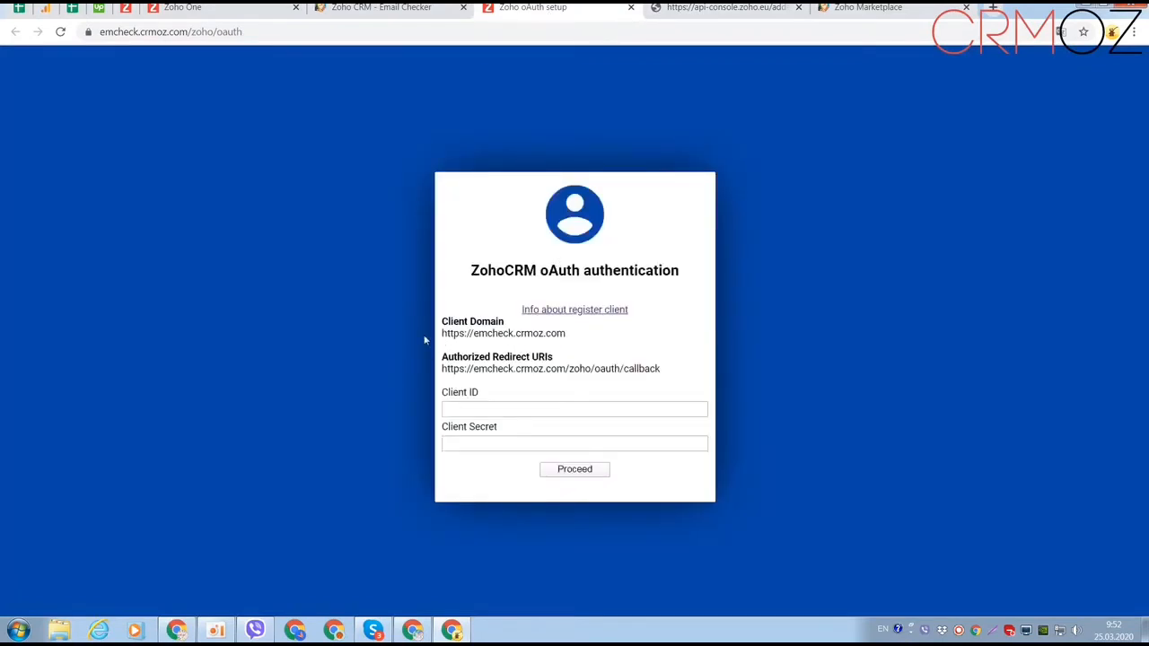
left_click_drag(441, 334, 564, 337)
right_click(565, 338)
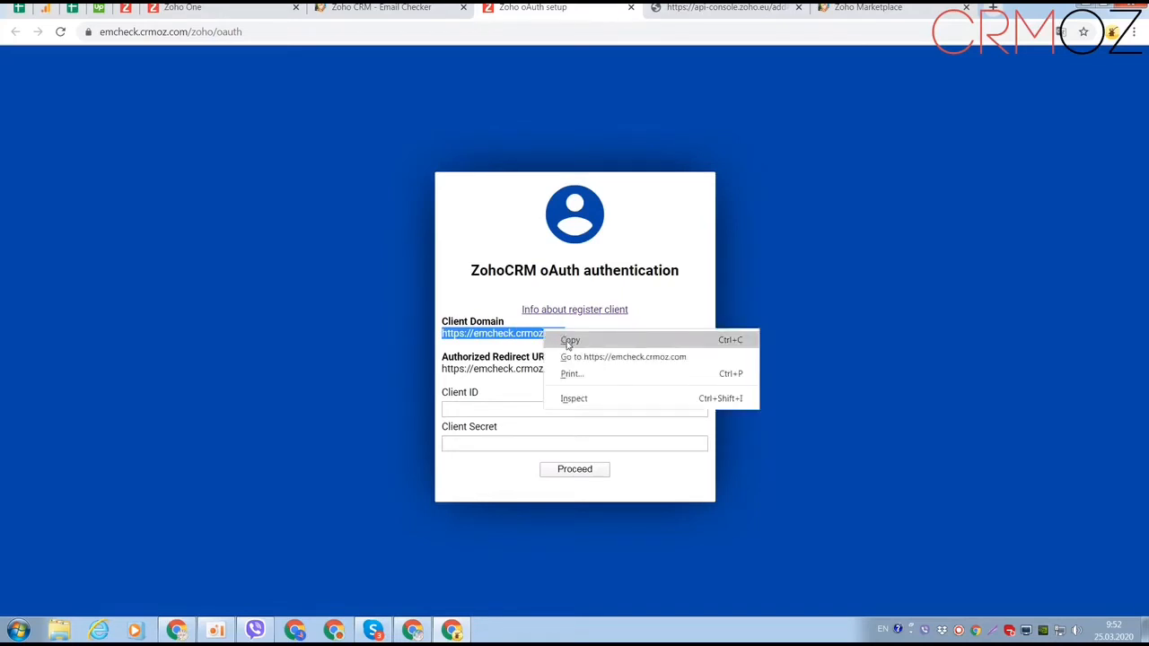
left_click(569, 340)
left_click(708, 12)
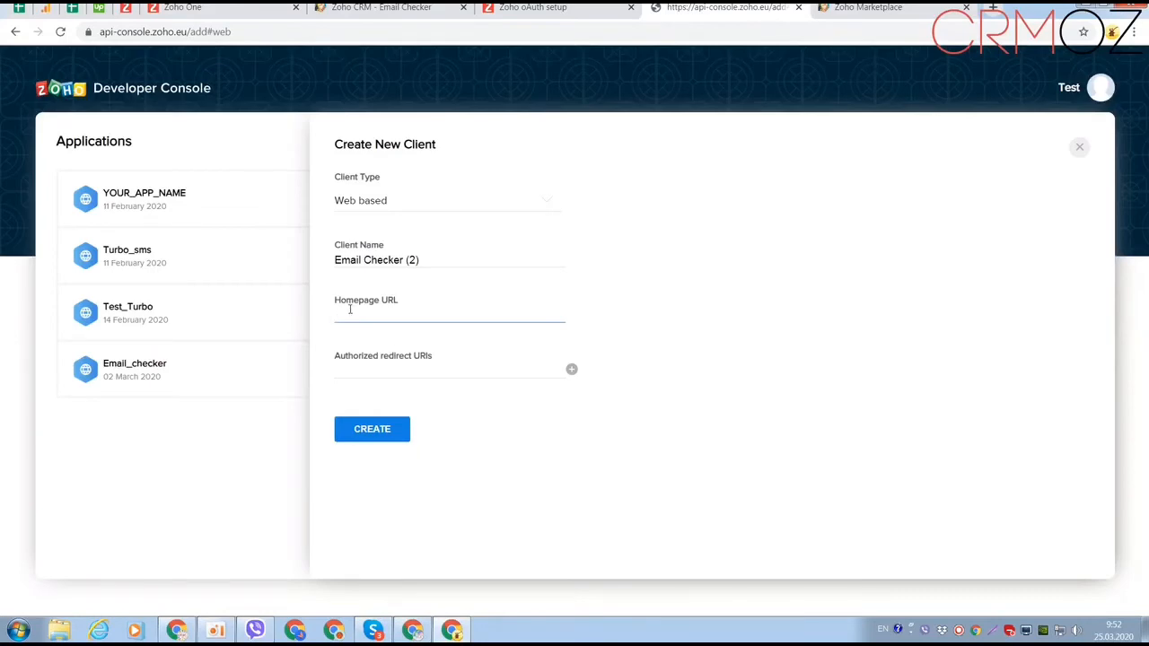
right_click(350, 313)
left_click(383, 395)
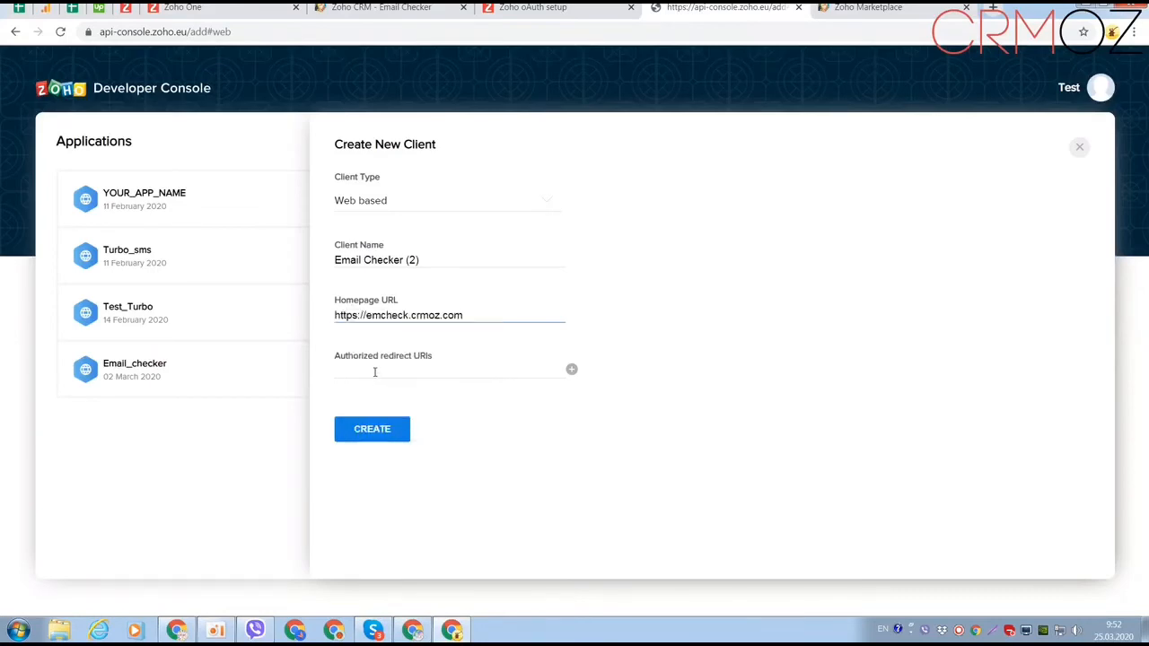
left_click(375, 371)
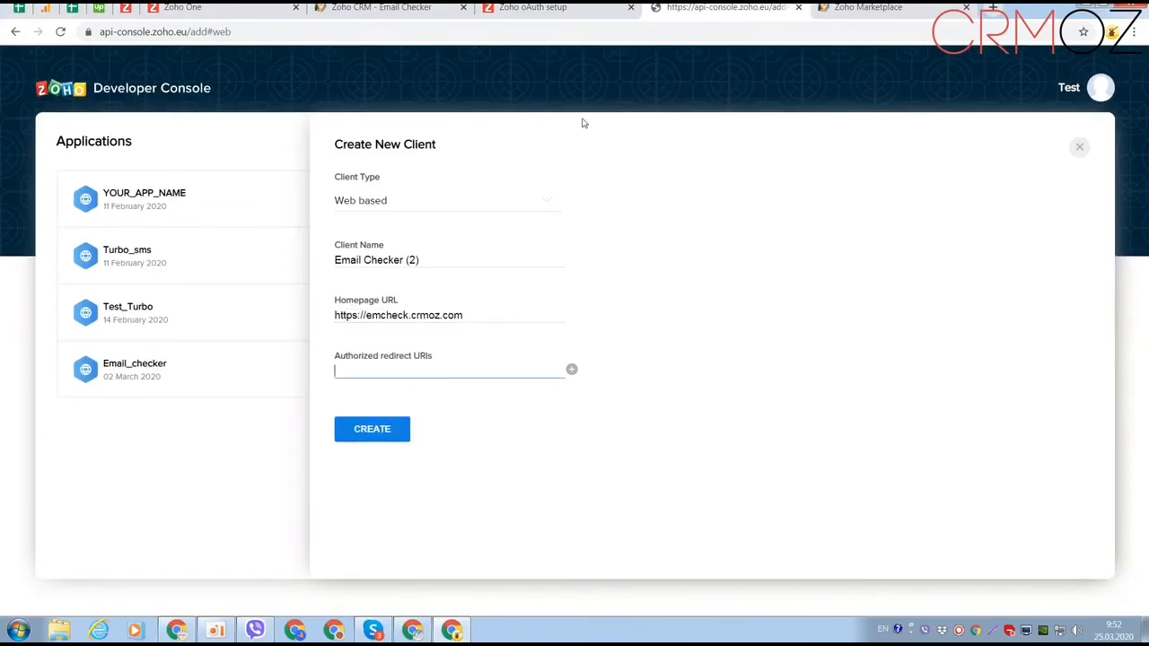
left_click(544, 11)
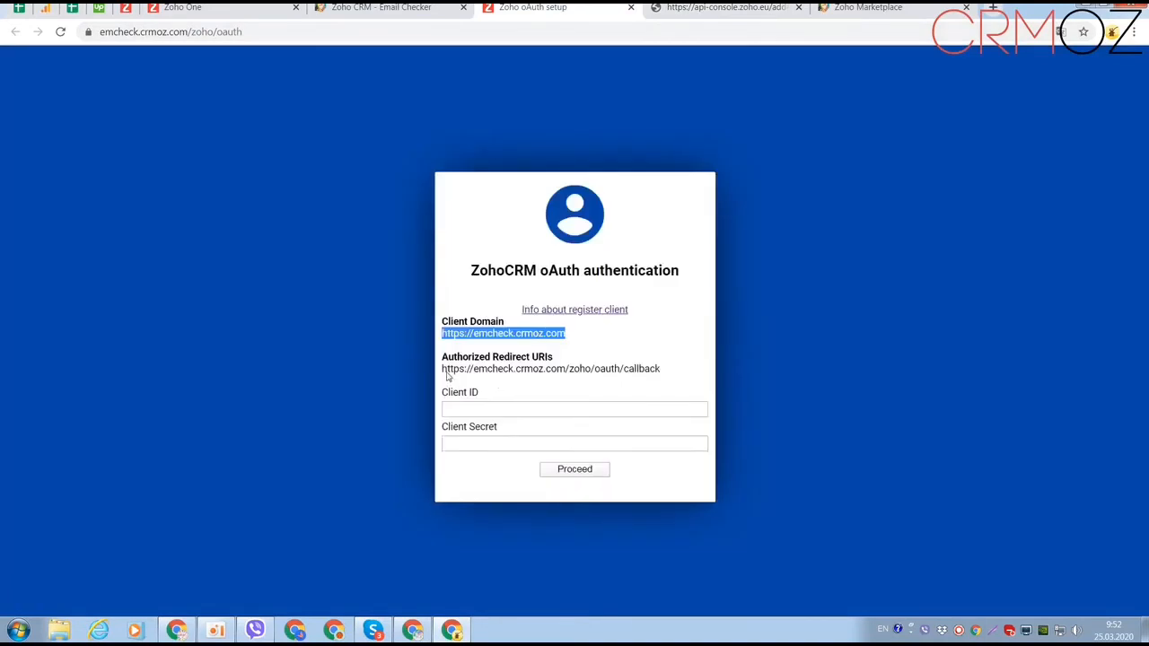
left_click_drag(444, 373, 664, 369)
right_click(630, 370)
left_click(658, 378)
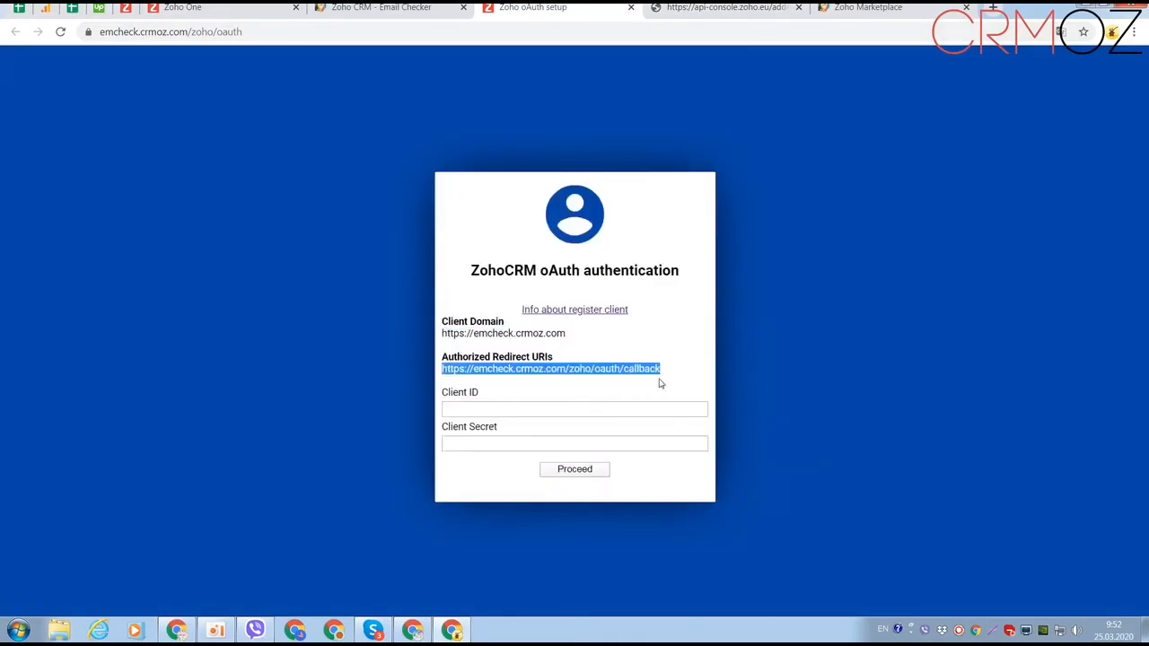
left_click(682, 8)
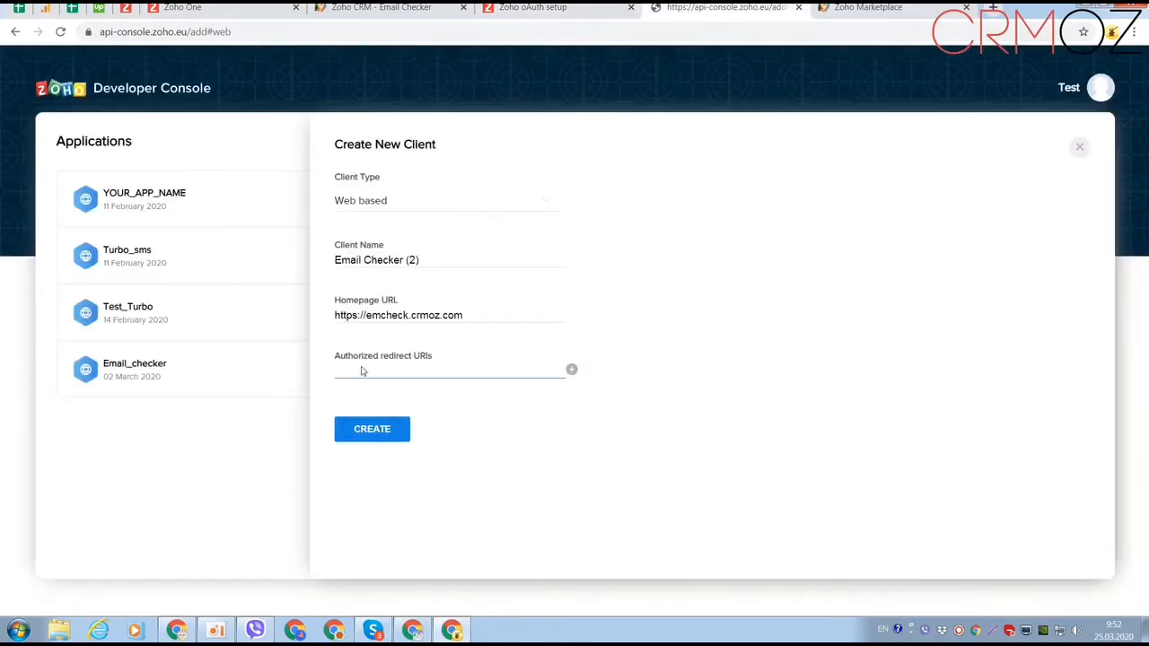
right_click(362, 371)
left_click(394, 453)
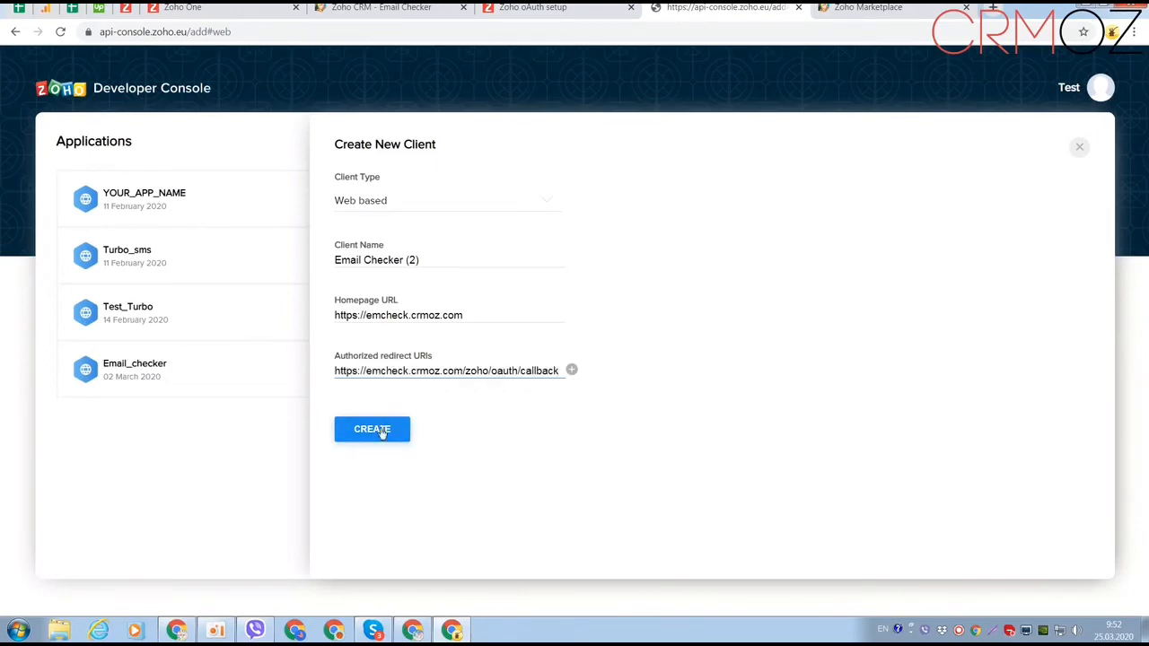
Change the new client's name to "Email Checker" and create the client.
left_click(382, 434)
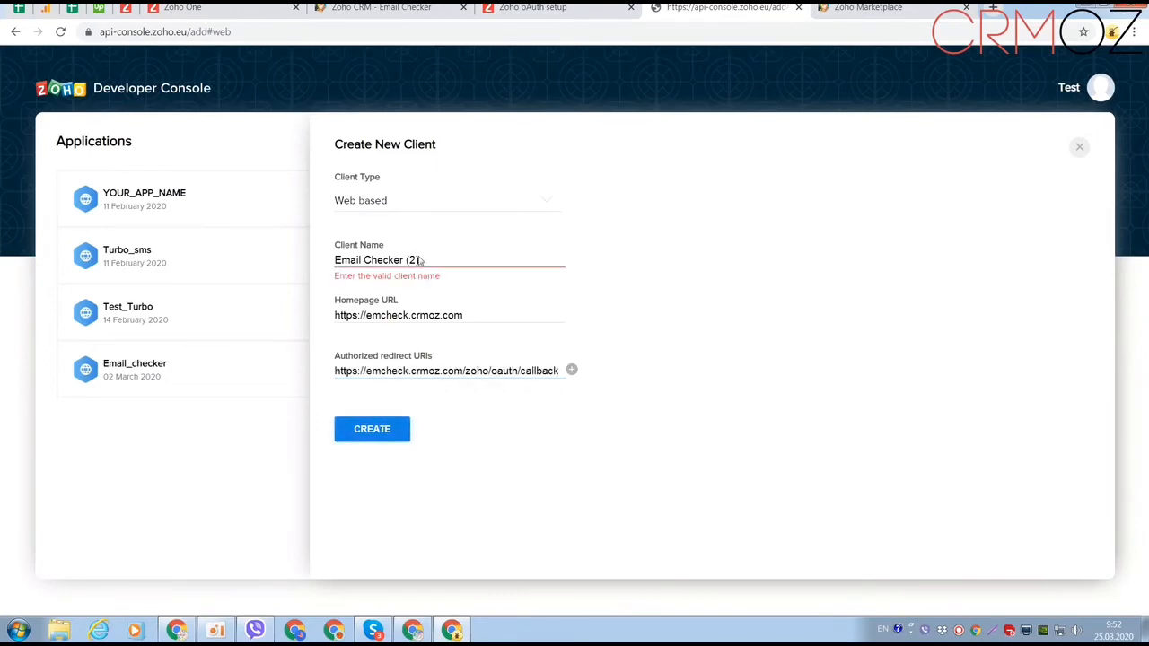
left_click_drag(420, 260, 400, 260)
key("BackSpace")
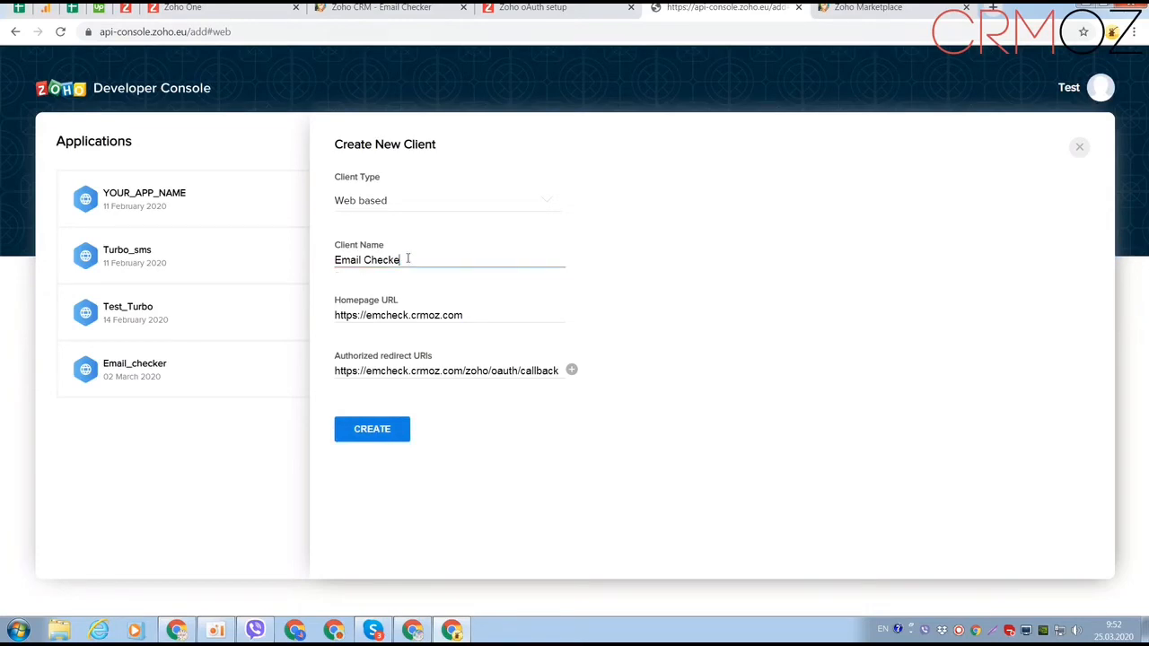
left_click(377, 437)
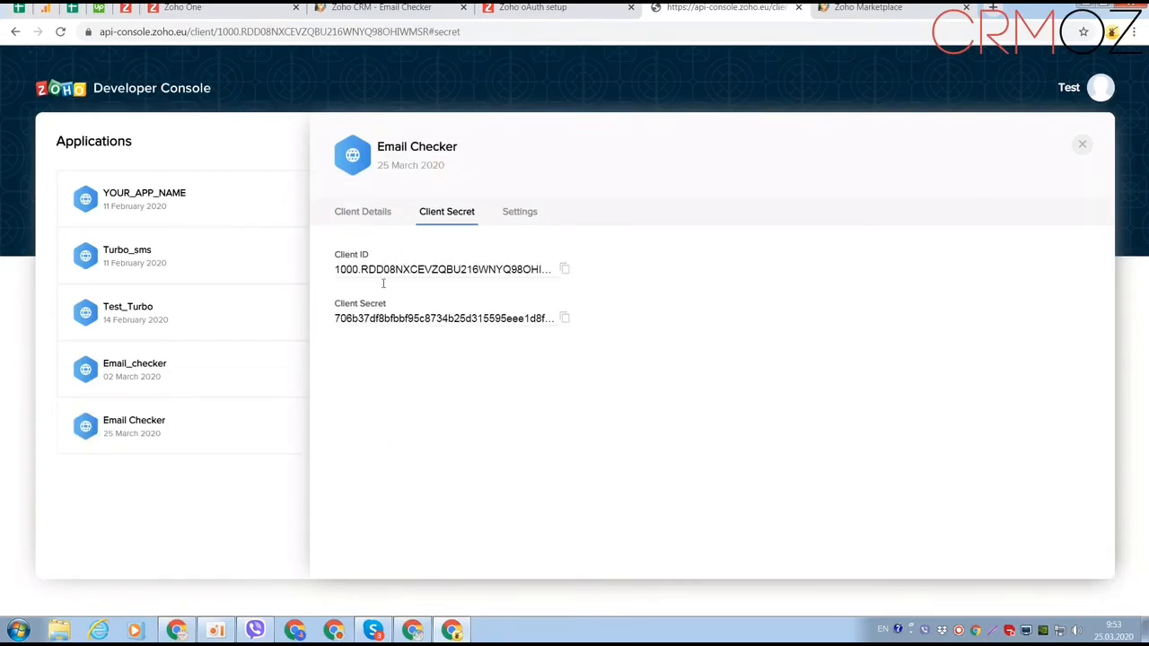
Copy the new client's Client ID from the developer console into the Client ID field of the OAuth setup page.
left_click(565, 270)
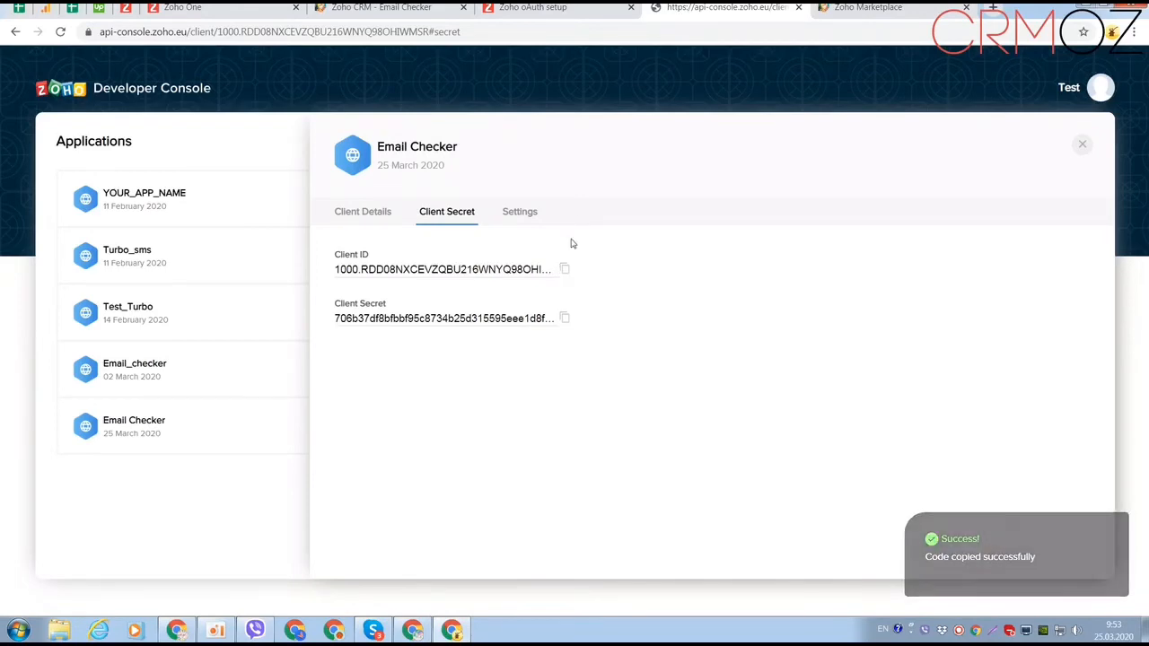
left_click(534, 9)
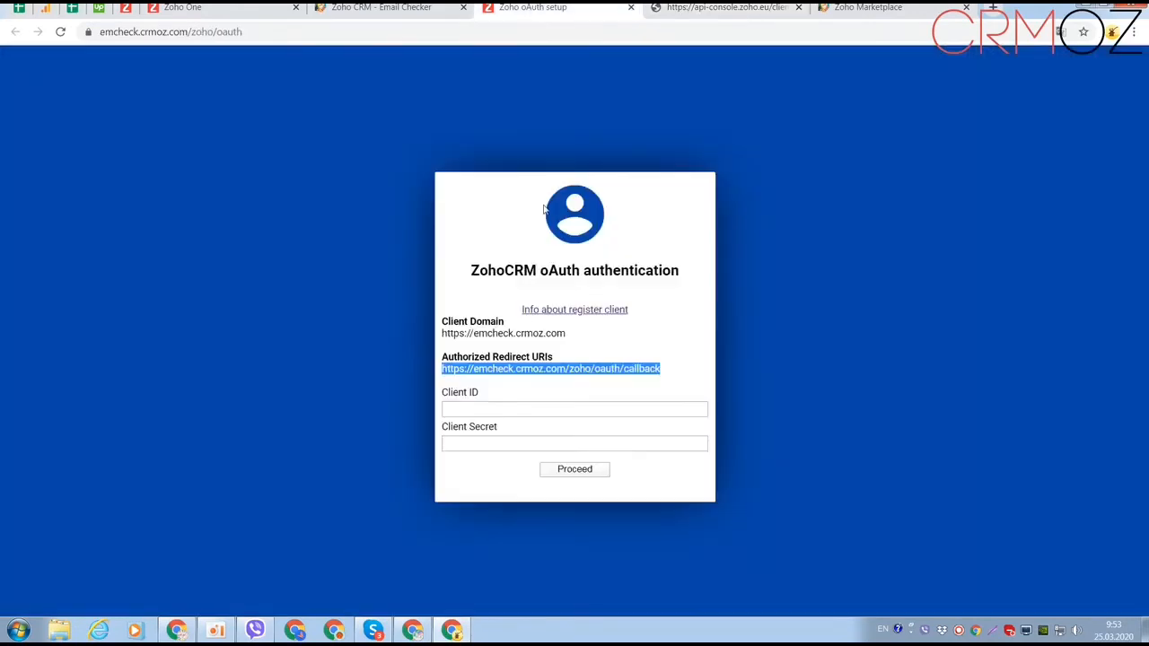
right_click(465, 412)
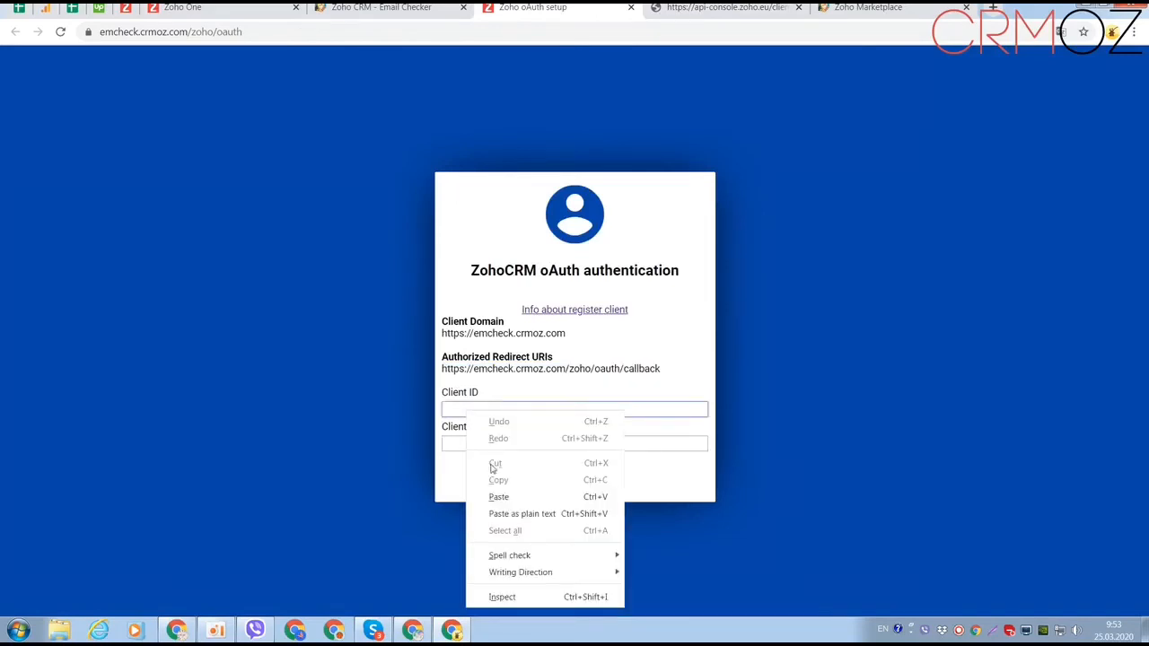
left_click(499, 497)
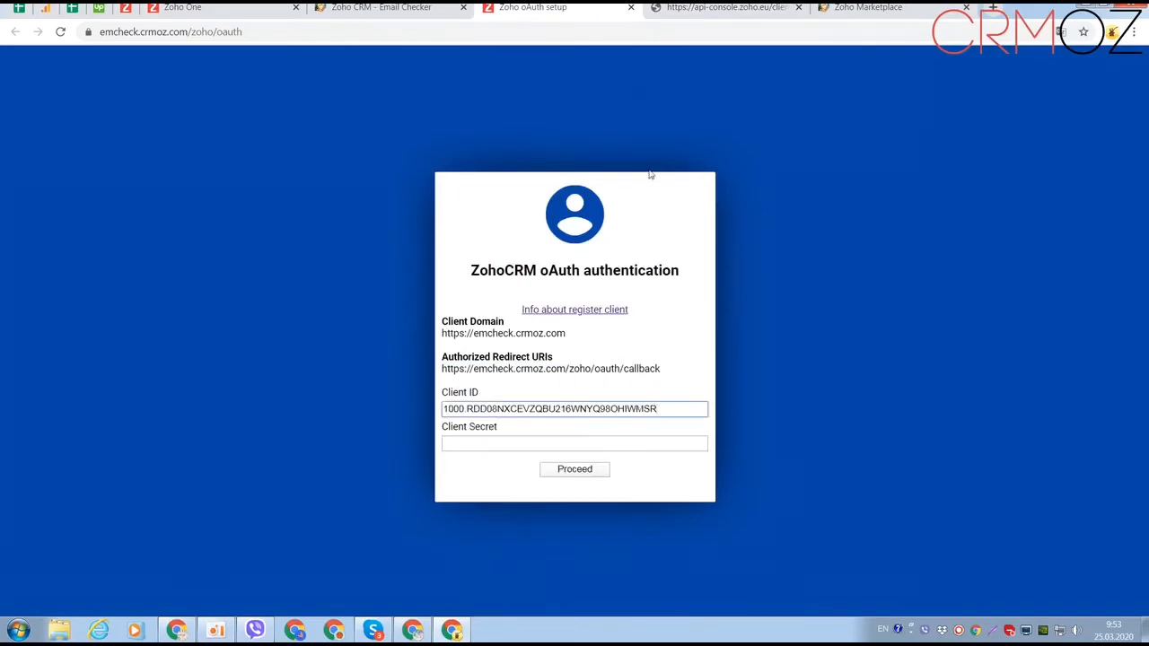
Copy the client secret from the developer console into the Client Secret field of the OAuth setup page.
left_click(678, 15)
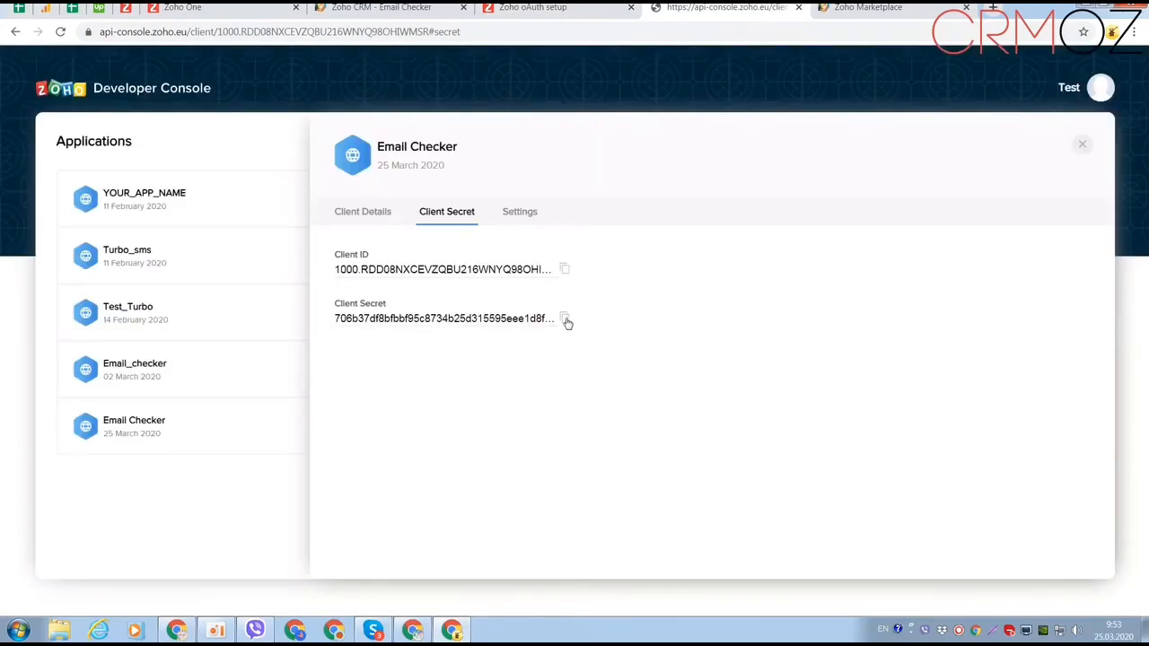
left_click(565, 321)
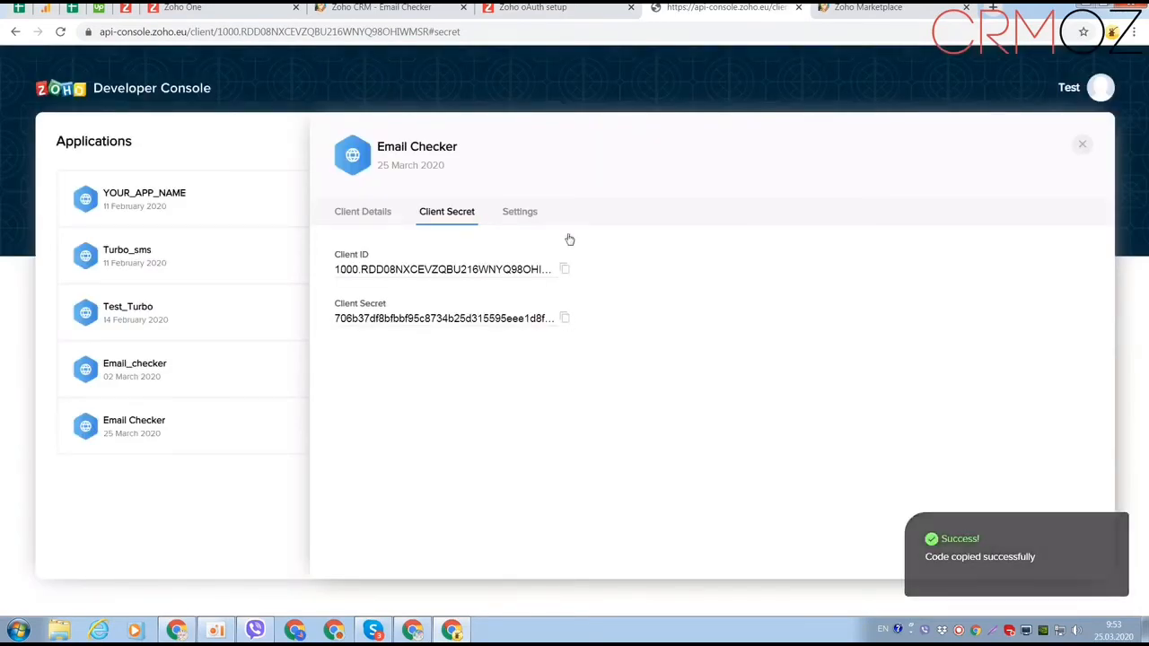
left_click(532, 13)
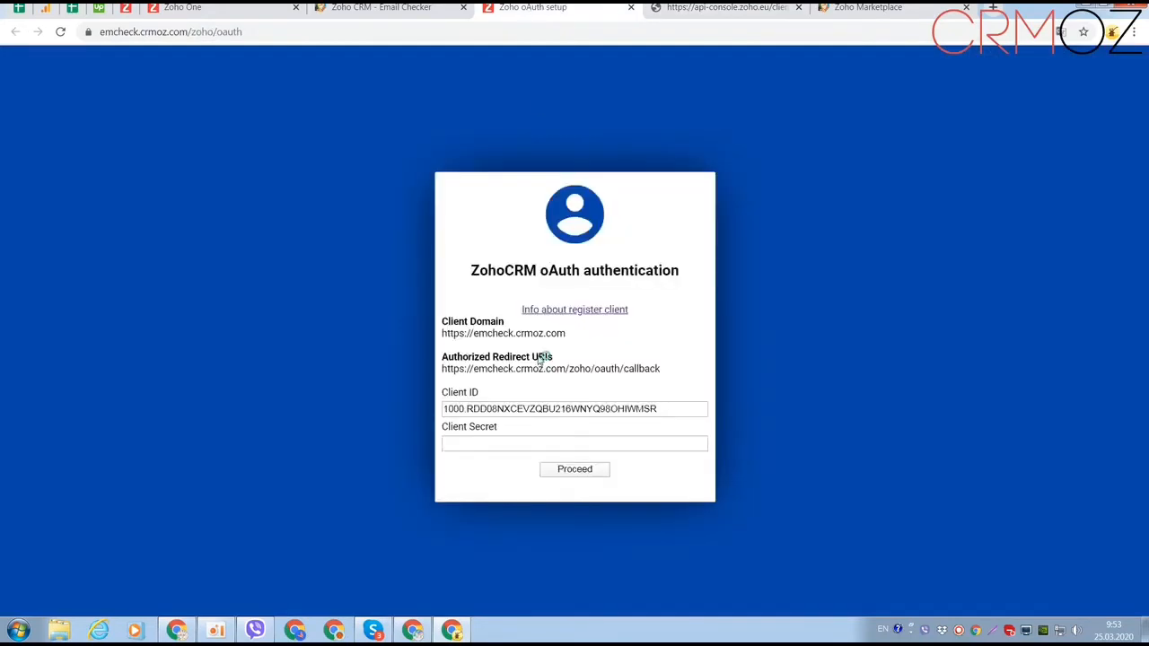
right_click(466, 443)
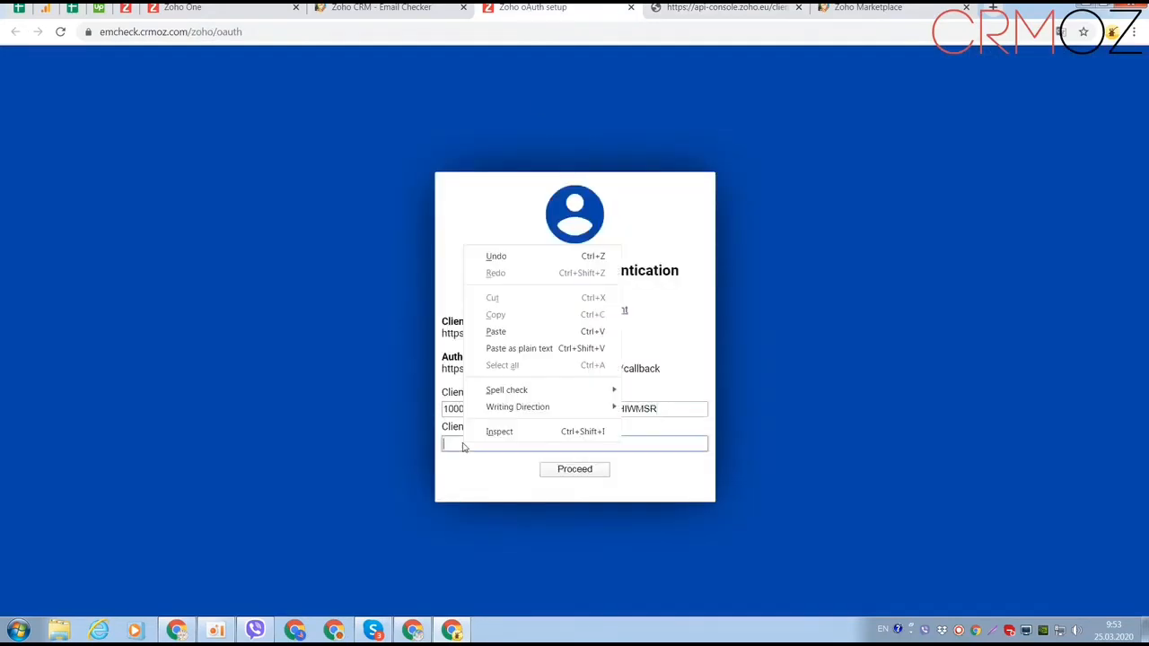
left_click(500, 331)
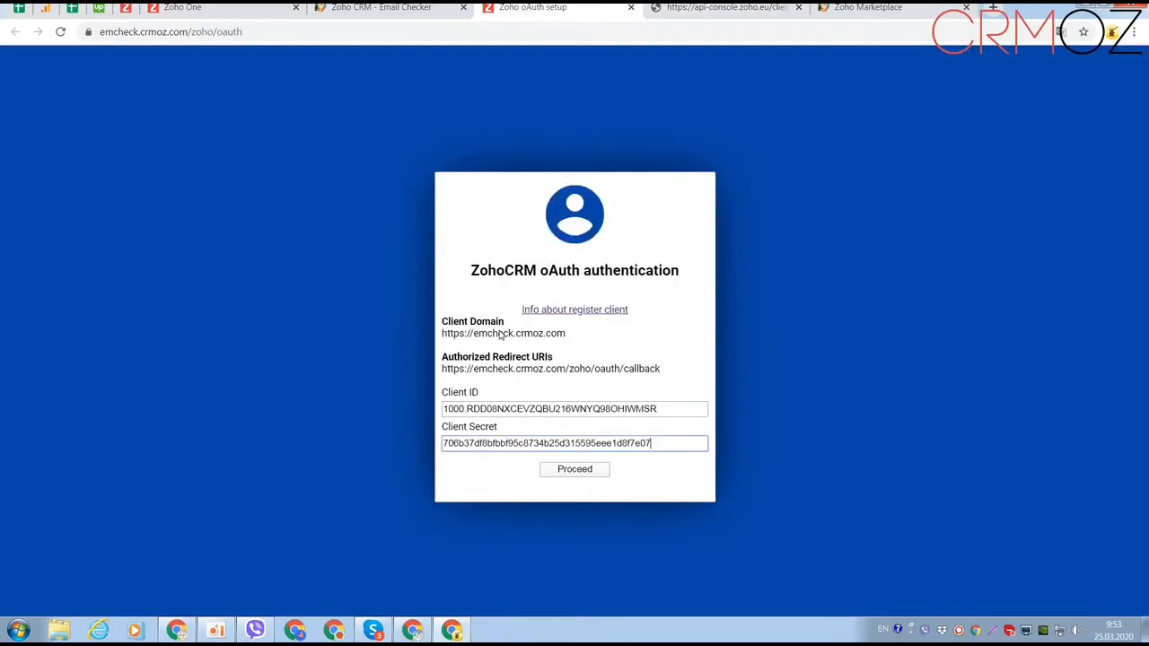
Proceed with the OAuth authentication by signing in to the Zoho account and accepting Email Checker's access to the CRM data.
left_click(564, 473)
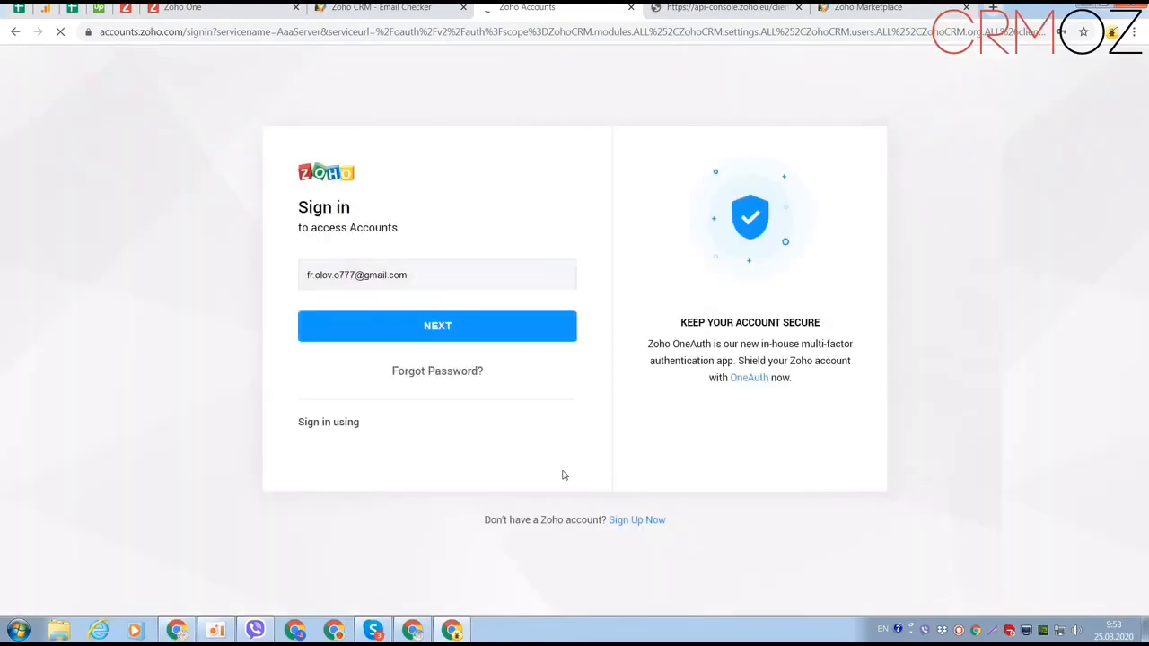
left_click(432, 330)
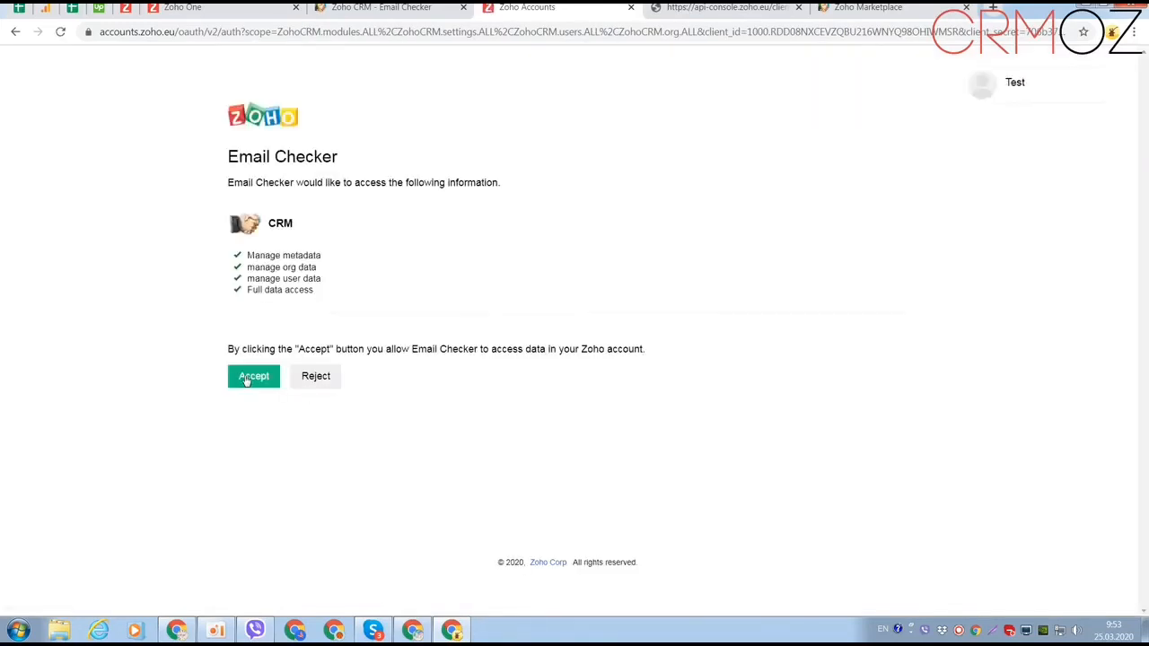
left_click(247, 378)
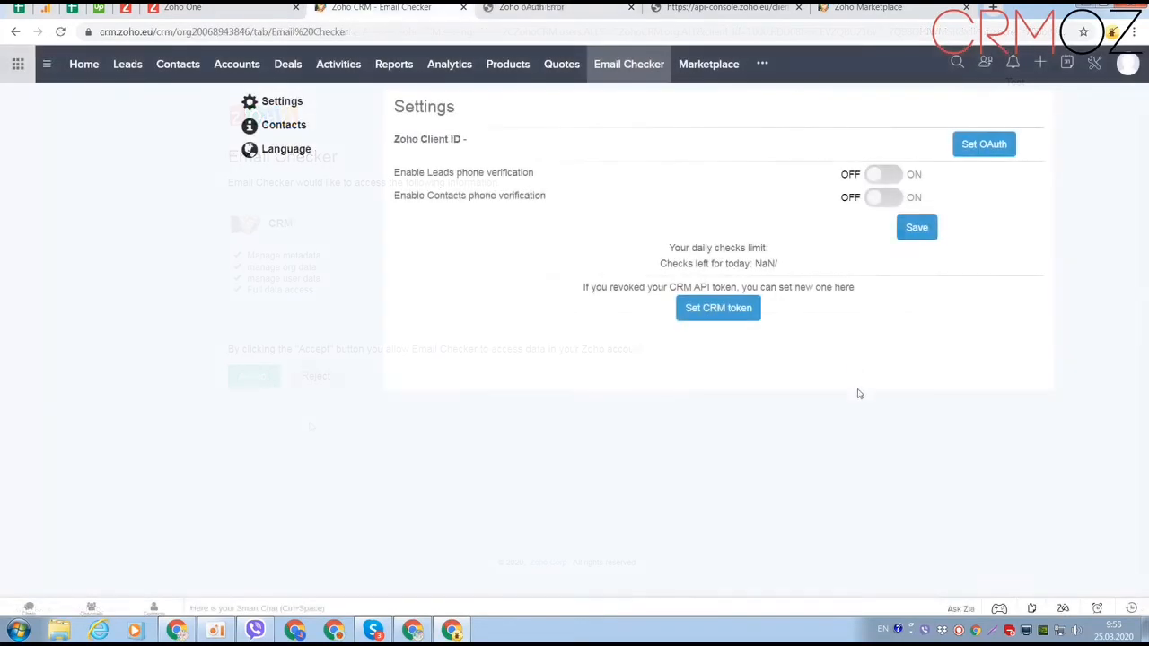
Enable Leads and Contacts phone verification in the Email Checker settings and save them.
left_click(893, 175)
left_click(897, 198)
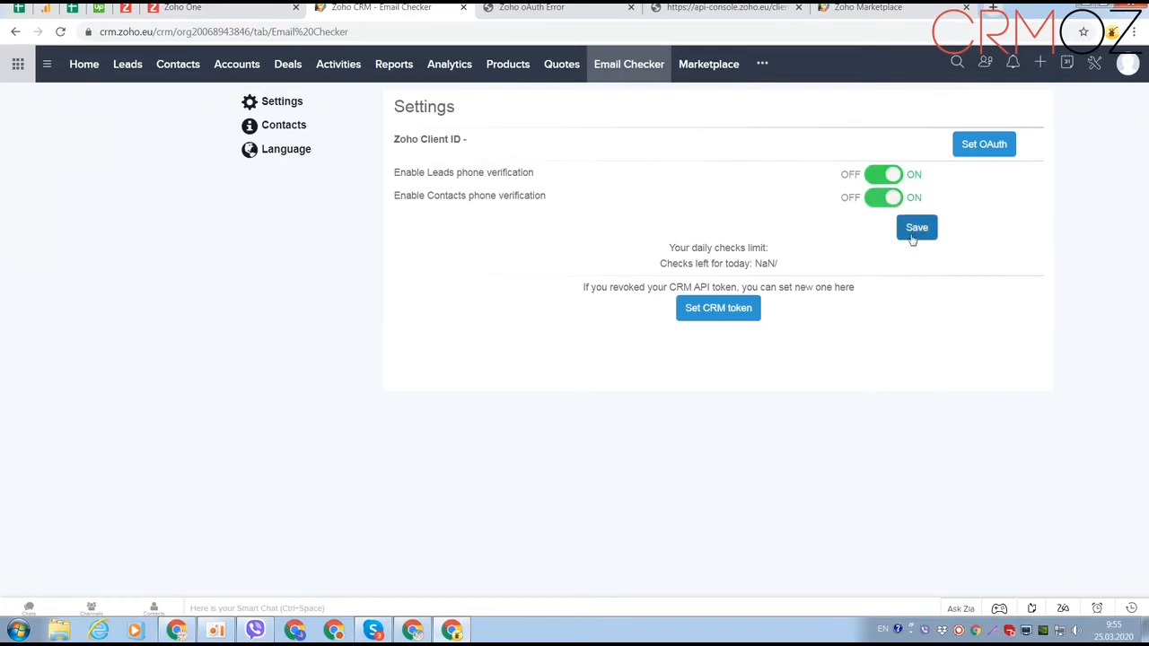
left_click(914, 230)
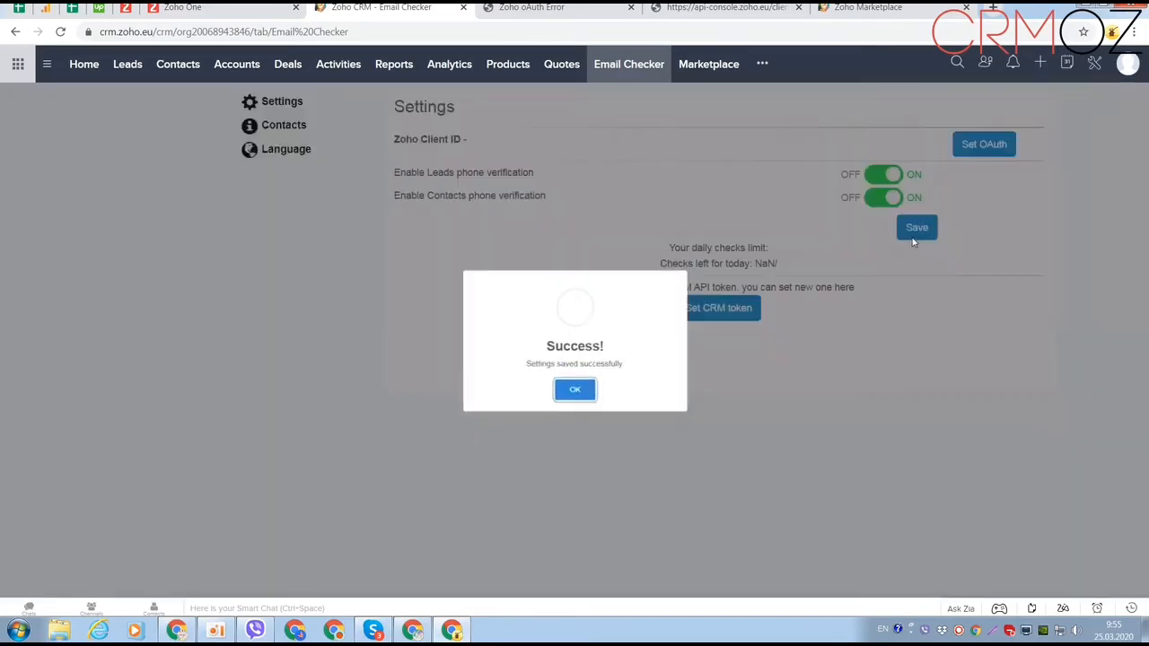
left_click(577, 392)
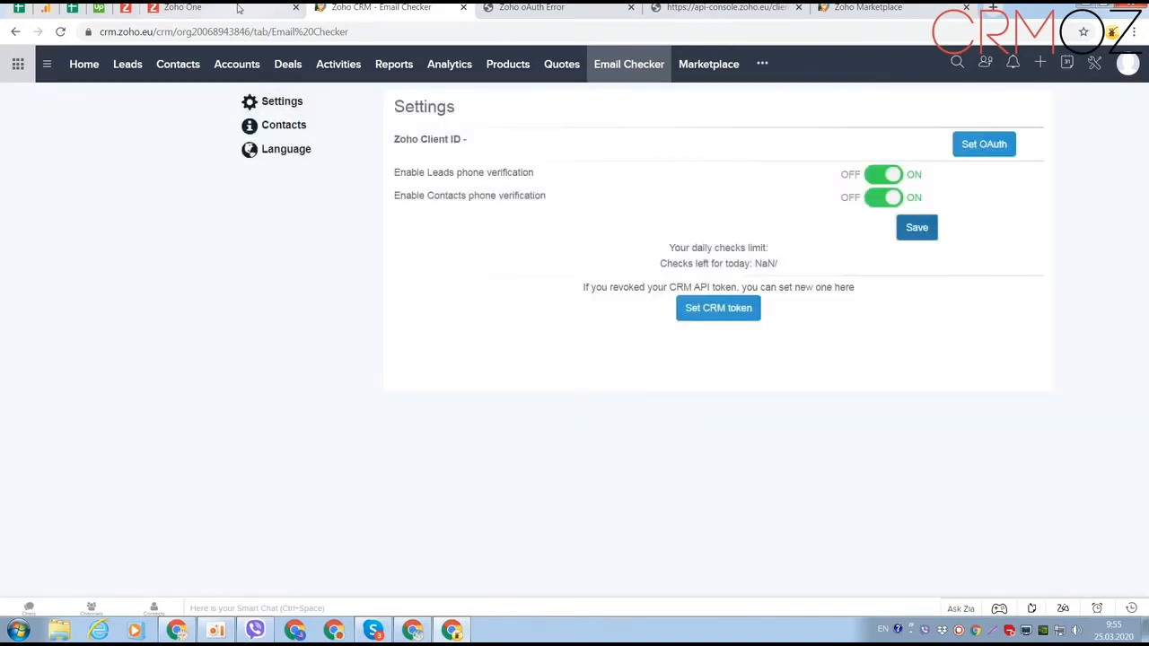
Open the Rangoni Of Florence sample lead and examine its Email Status and Secondary Email Status fields.
left_click(128, 65)
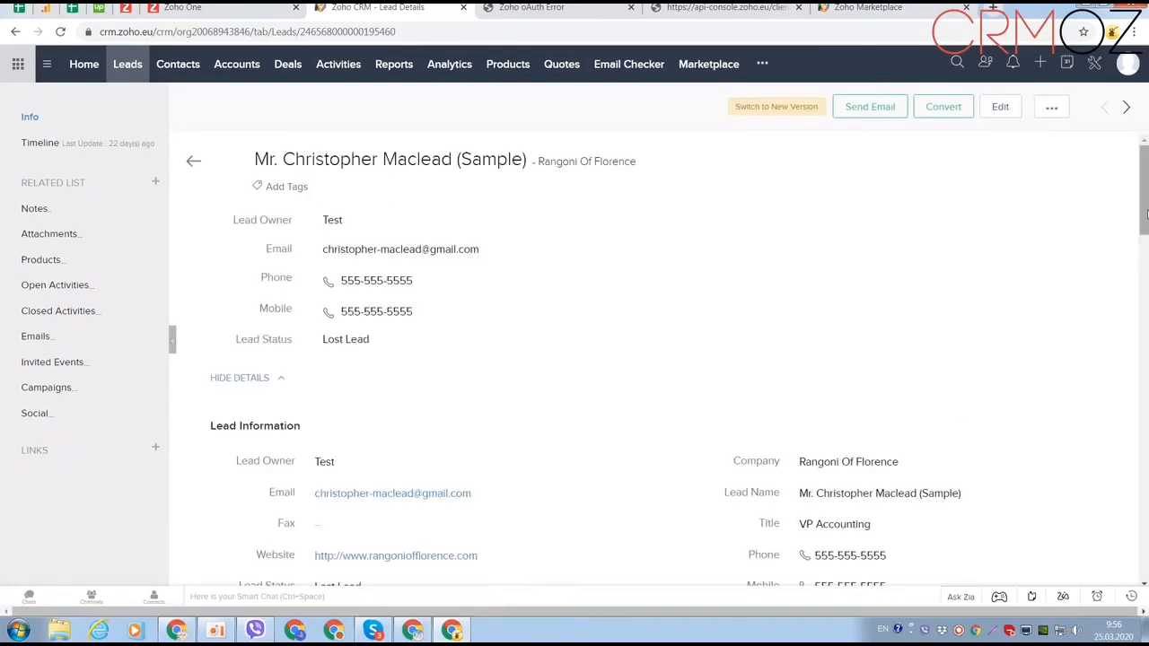
scroll(1147, 257, "down", 1)
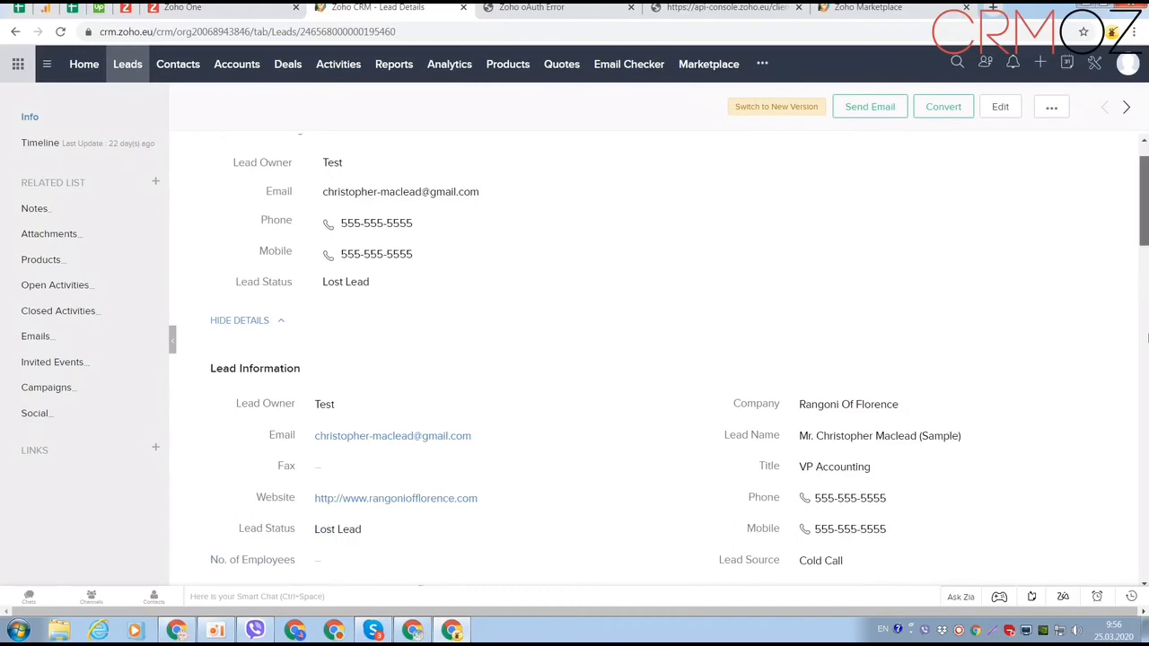
scroll(1148, 348, "down", 9)
scroll(1146, 278, "down", 5)
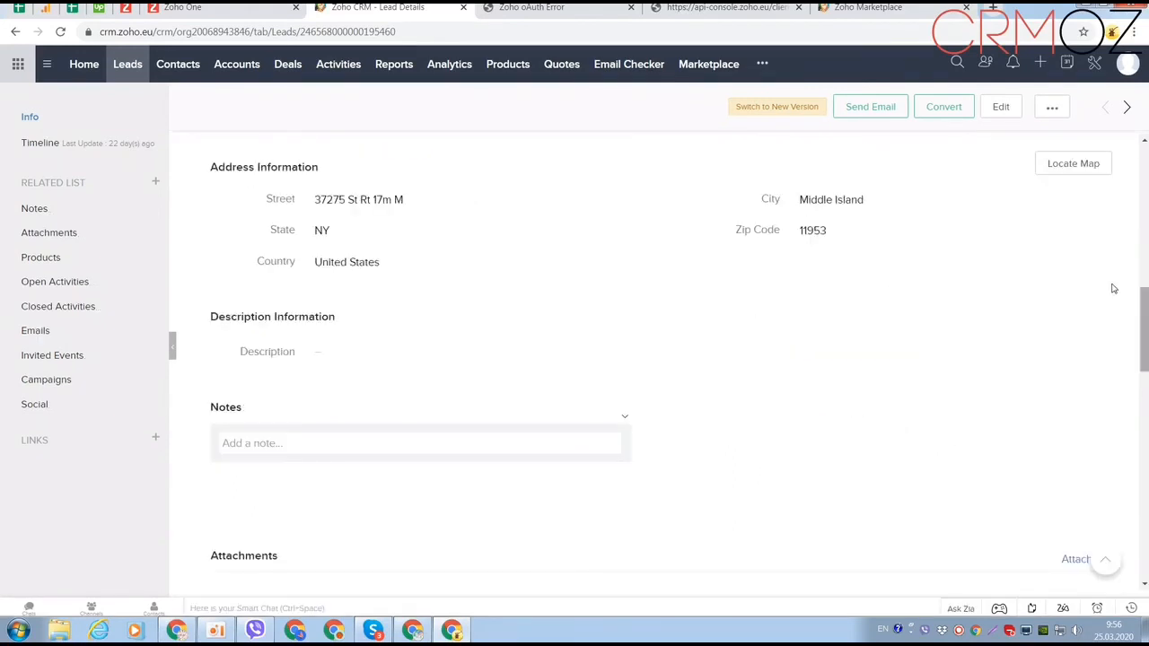
scroll(1147, 279, "up", 3)
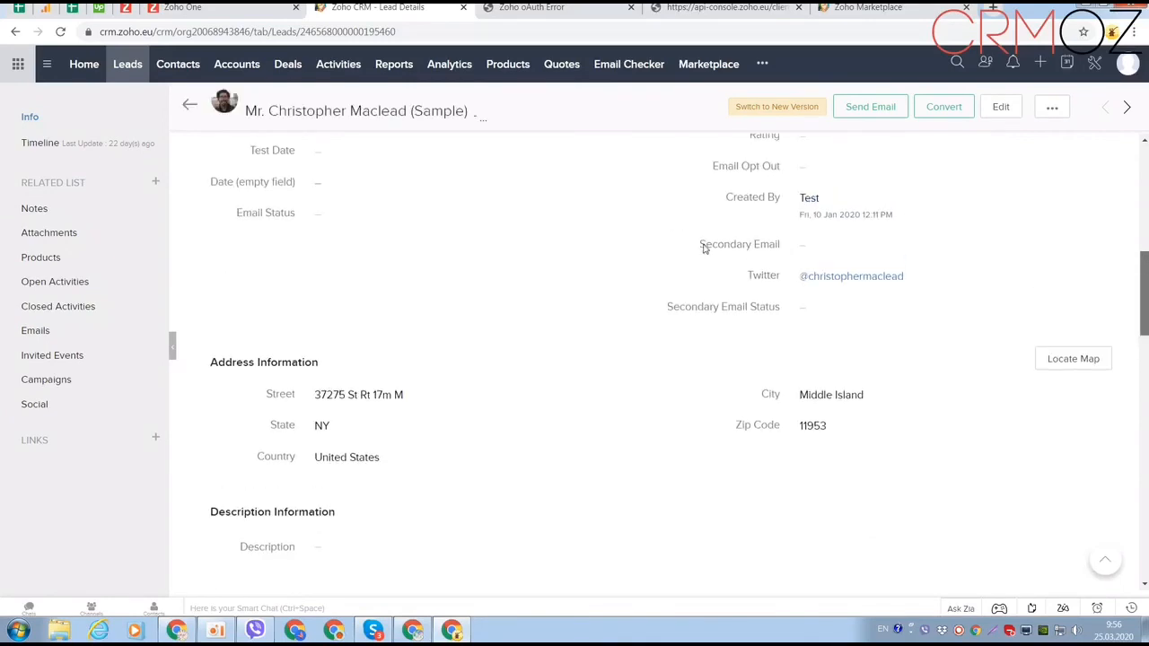
scroll(821, 247, "up", 1)
left_click_drag(779, 276, 722, 280)
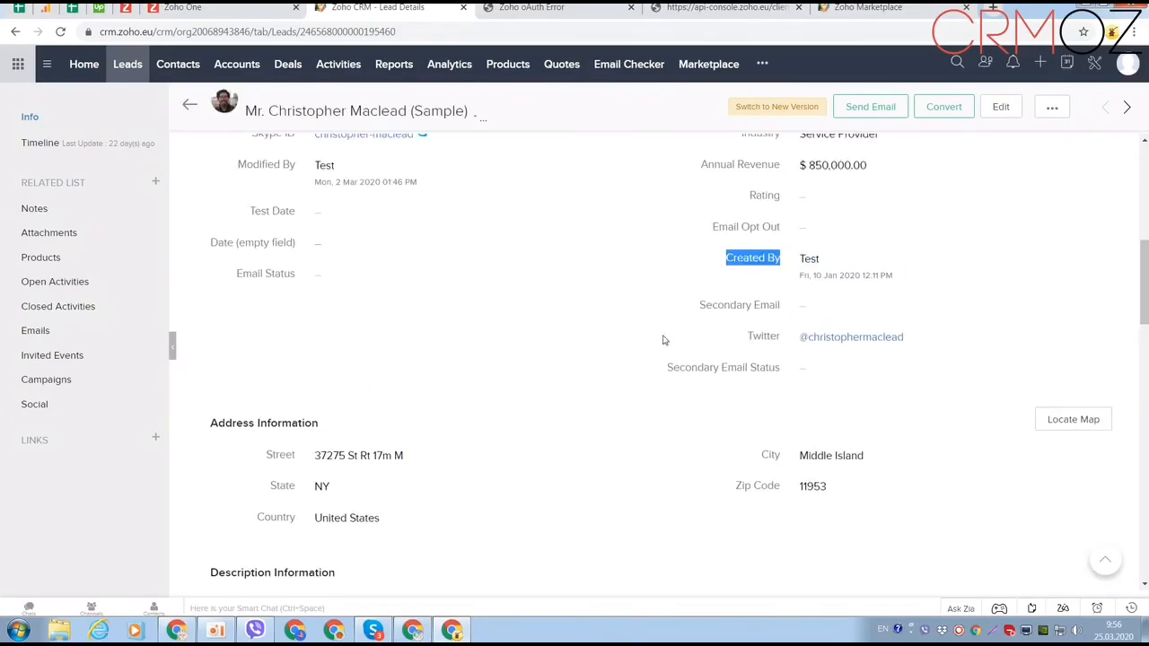
left_click_drag(673, 371, 784, 373)
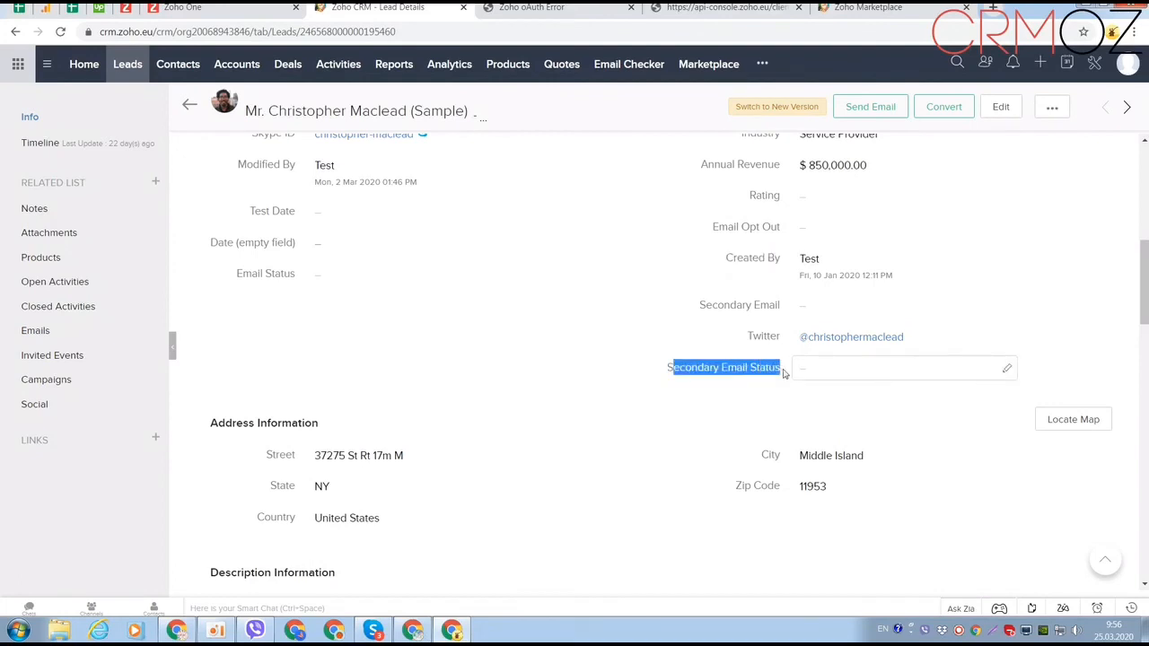
left_click_drag(244, 277, 266, 278)
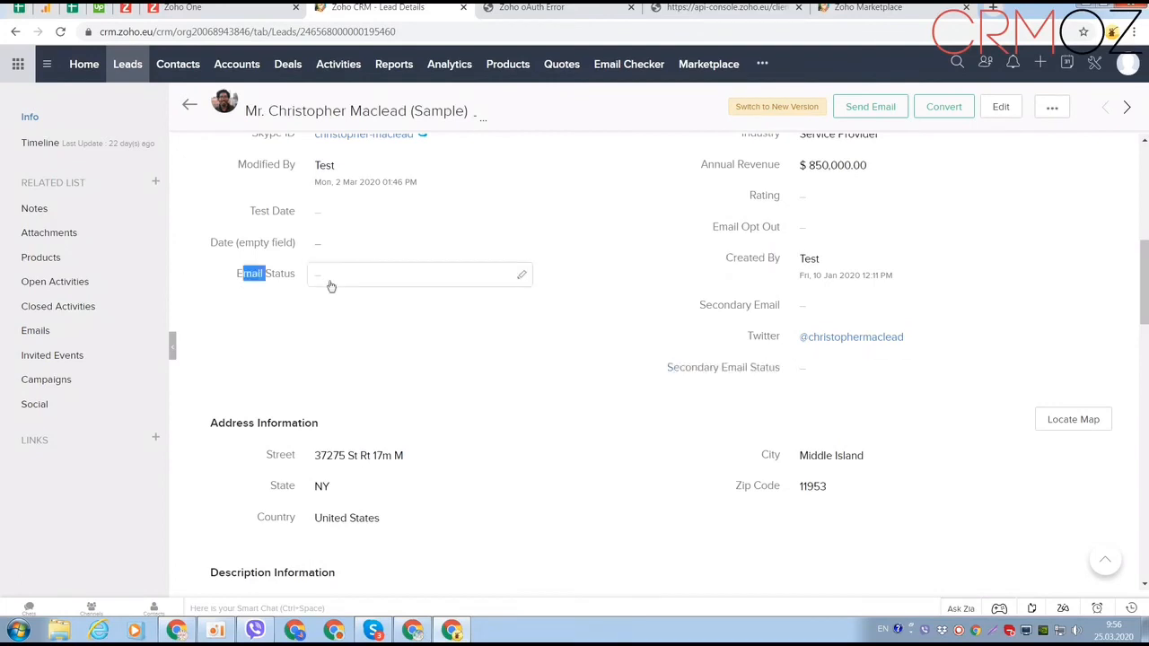
View the Email Status column of the Recently Created Leads list in the other browser window and return to the sample lead.
left_click(183, 634)
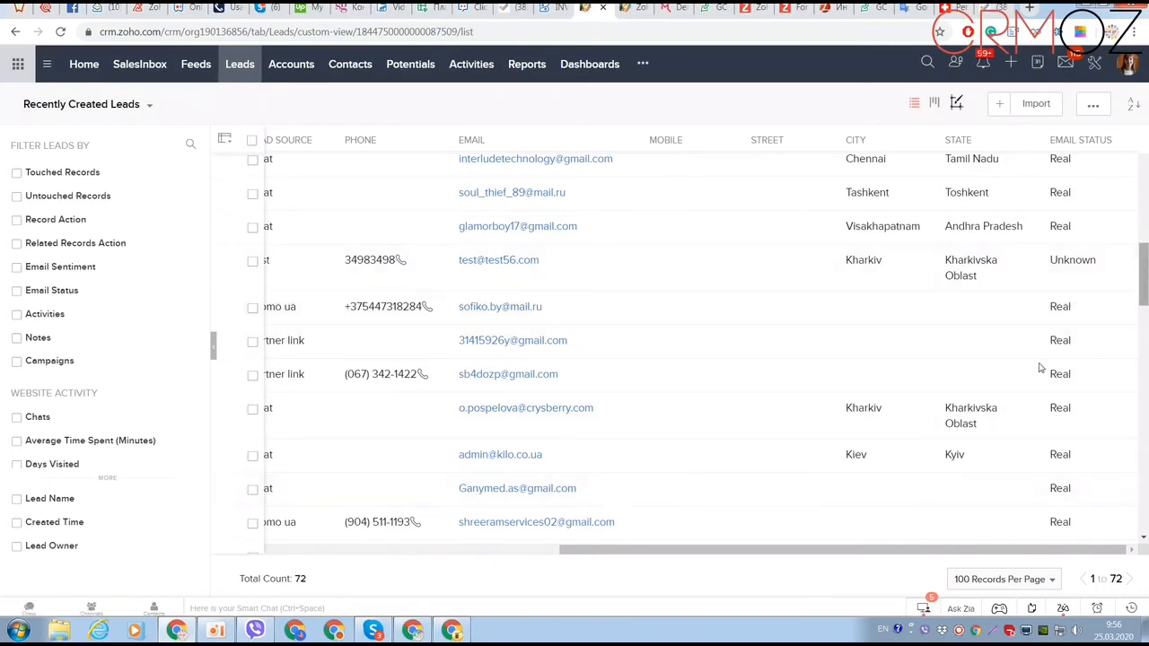
mouse_move(401, 628)
mouse_move(390, 604)
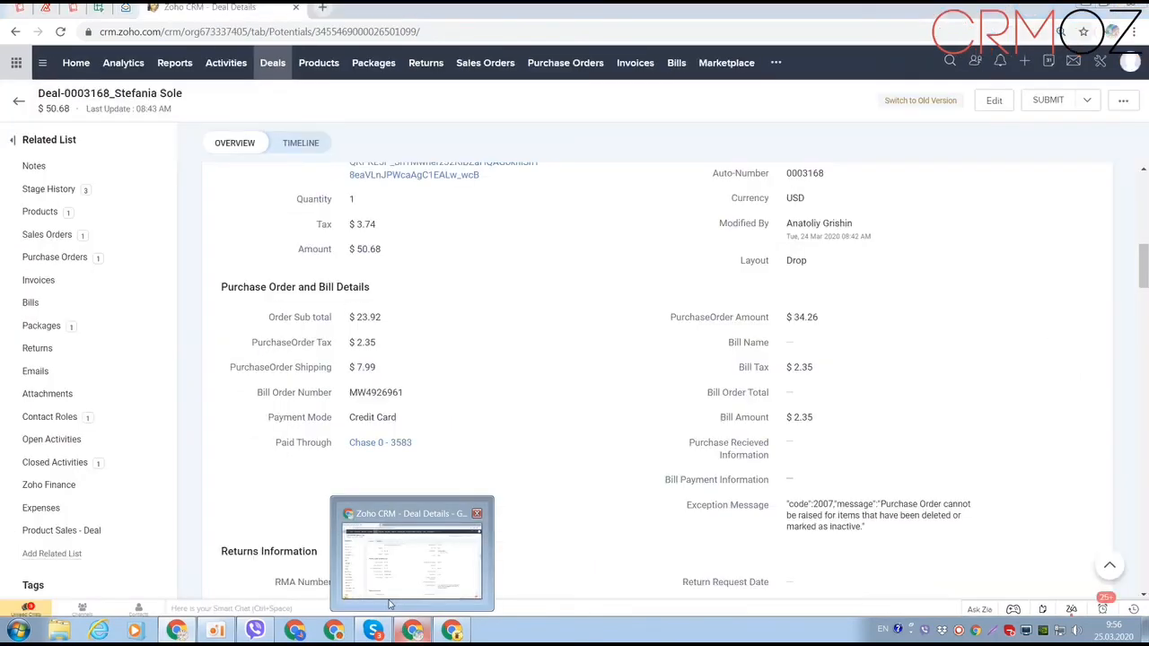
left_click(452, 628)
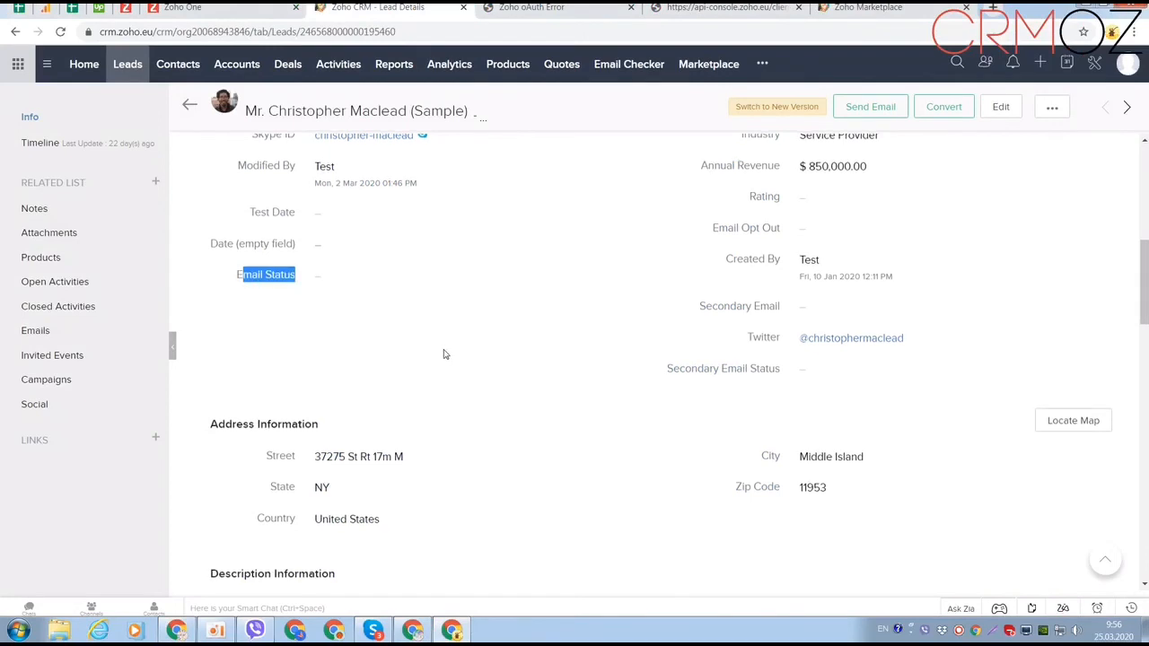
Edit the sample lead, clear its Twitter field and save the record.
scroll(1143, 269, "up", 2)
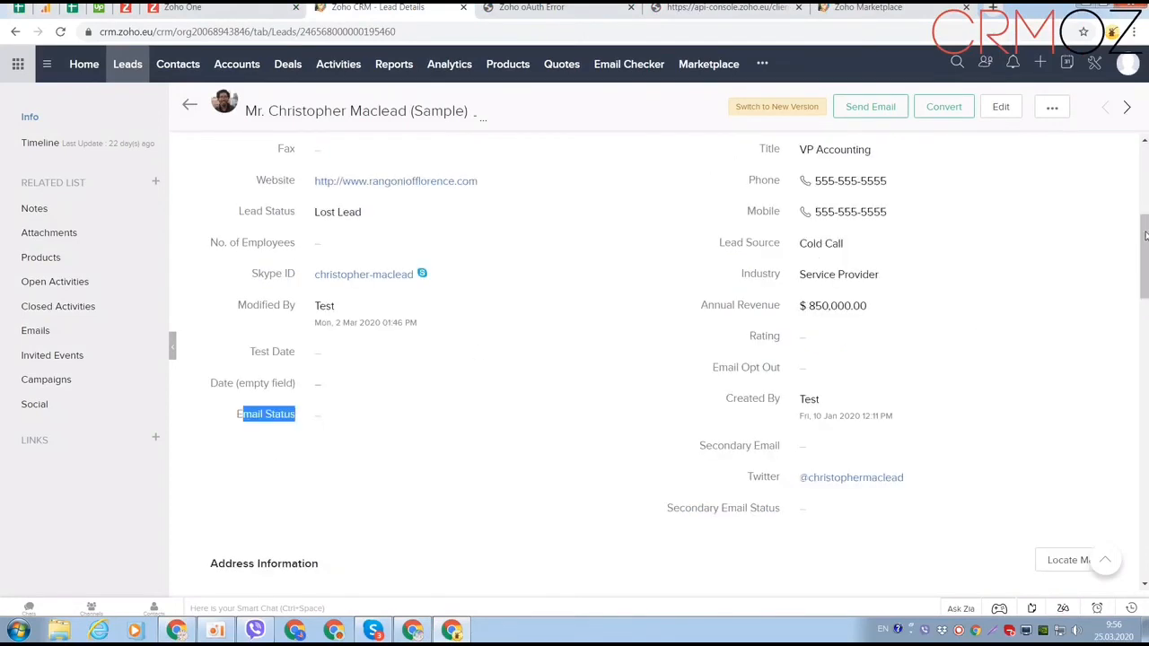
left_click_drag(1145, 239, 1146, 192)
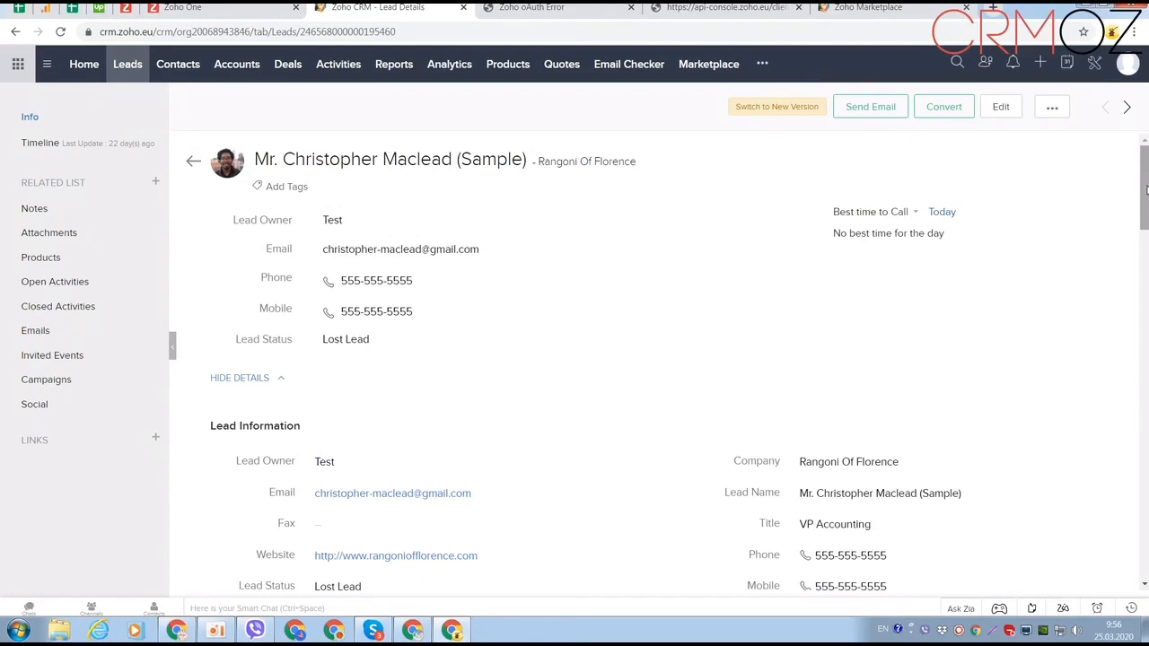
left_click(1002, 108)
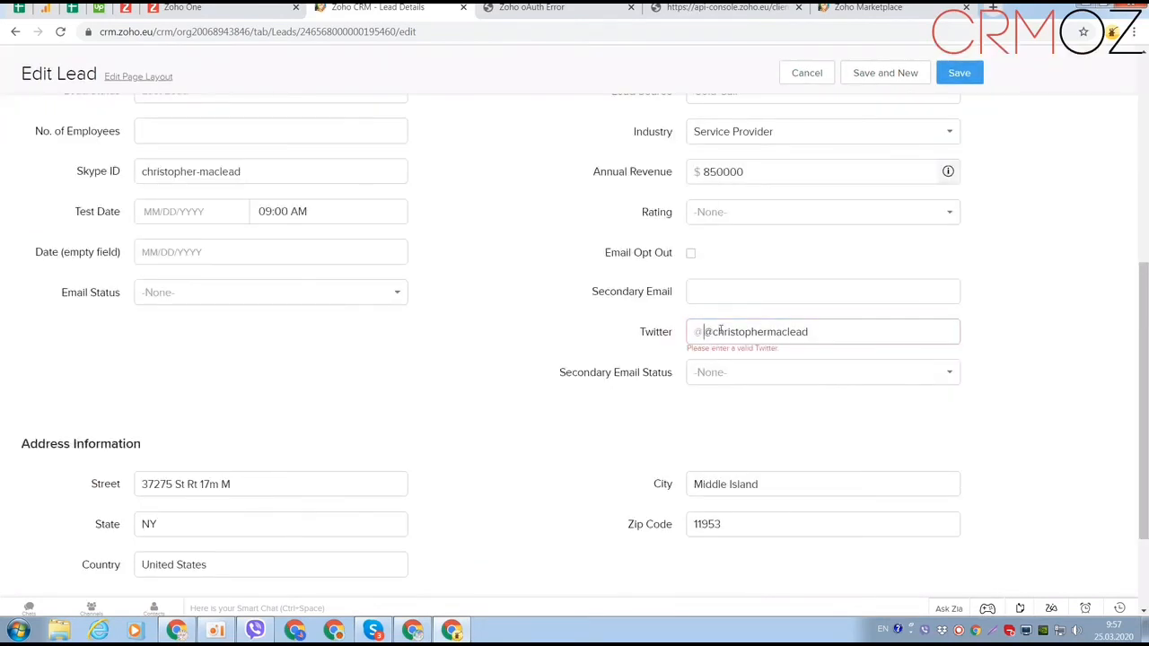
double_click(799, 332)
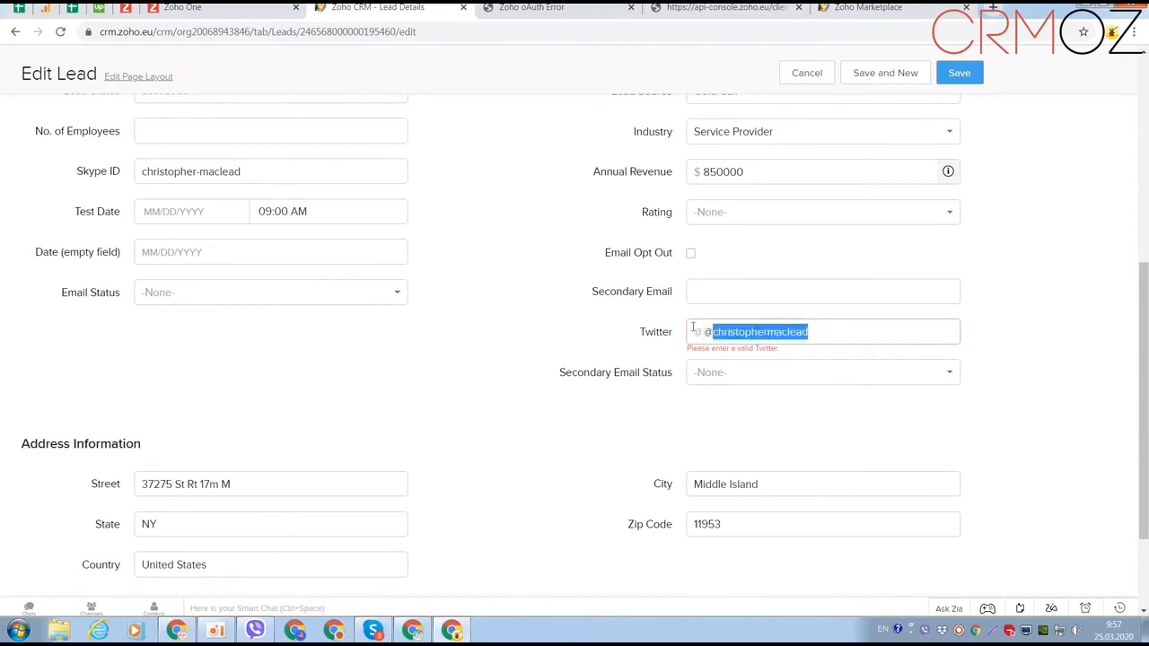
left_click_drag(693, 327, 692, 327)
key("BackSpace")
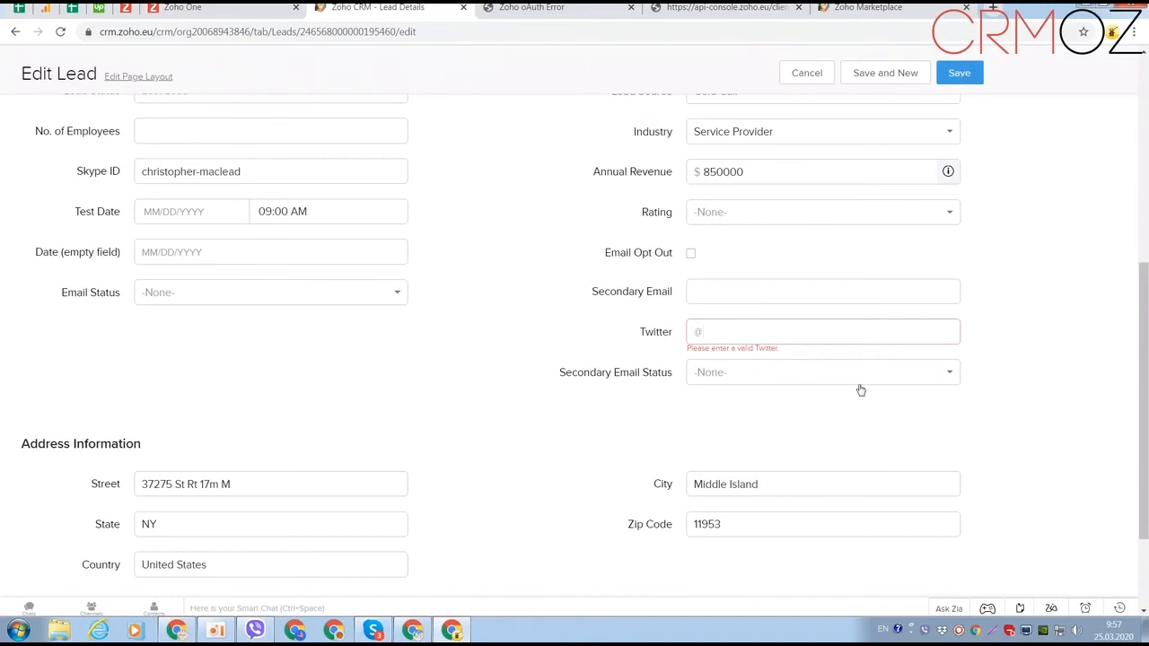
key("Return")
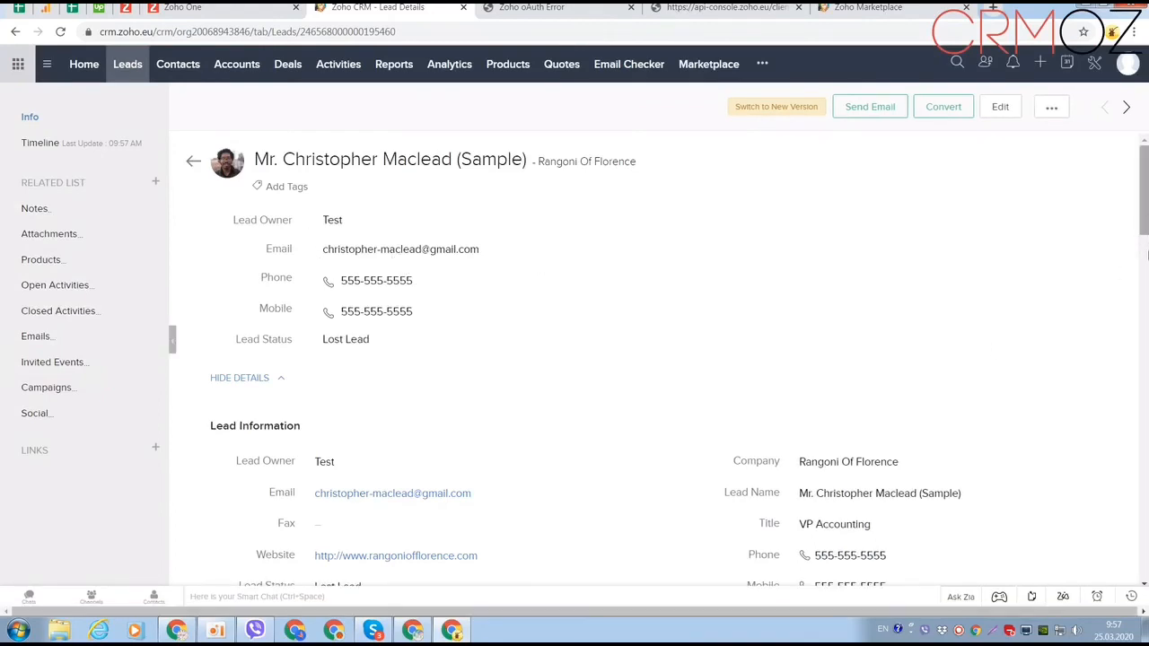
Check the Email Status and Secondary Email Status fields on the saved lead.
scroll(1147, 274, "down", 2)
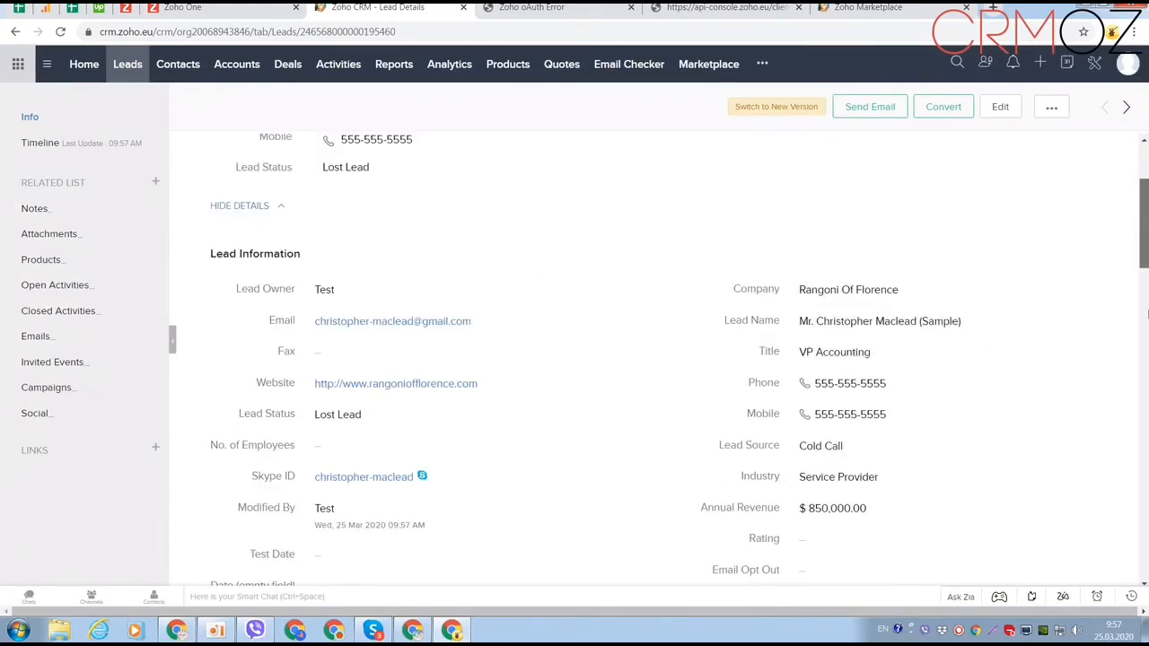
scroll(1147, 330, "down", 3)
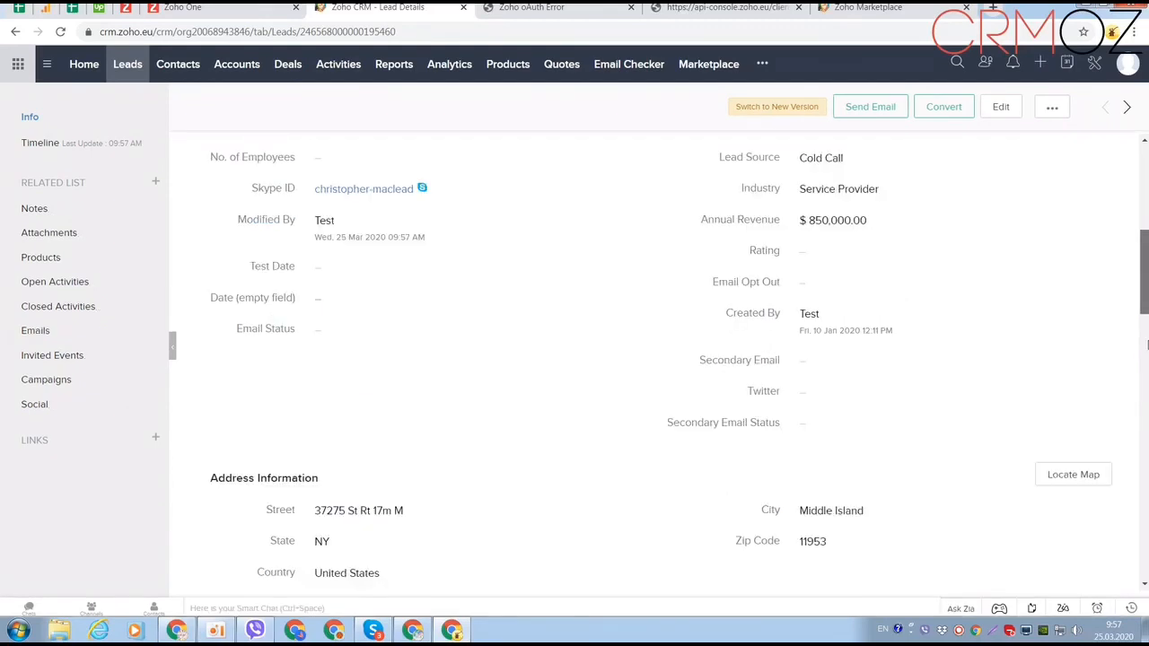
scroll(1147, 343, "down", 4)
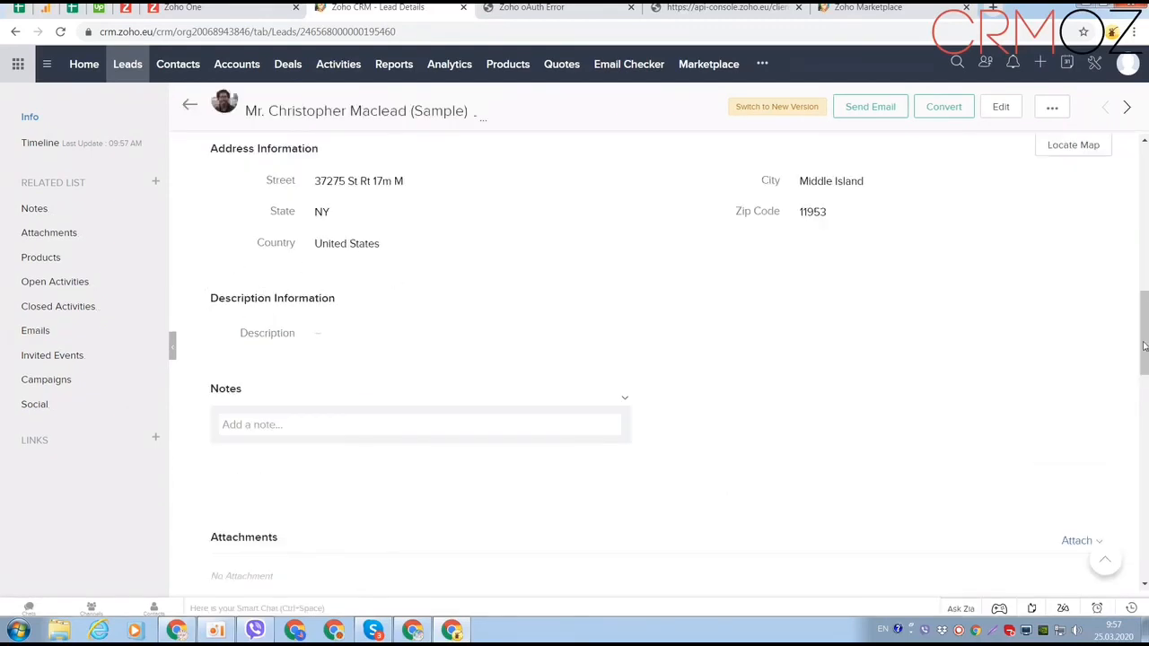
scroll(1142, 269, "up", 3)
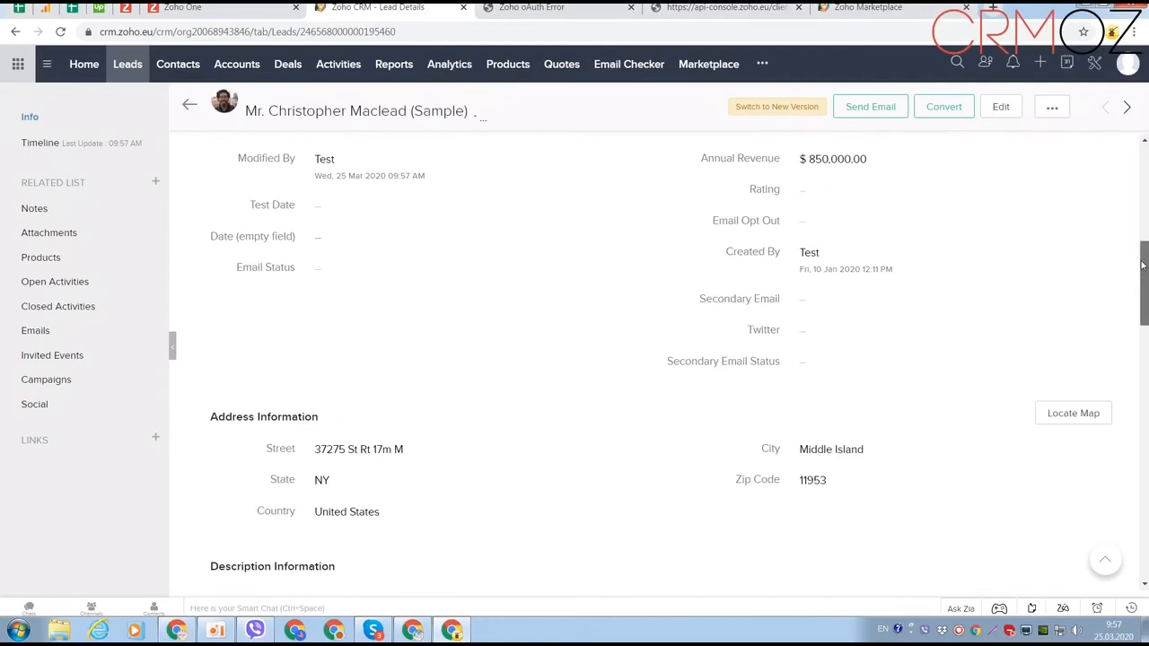
scroll(1142, 265, "up", 2)
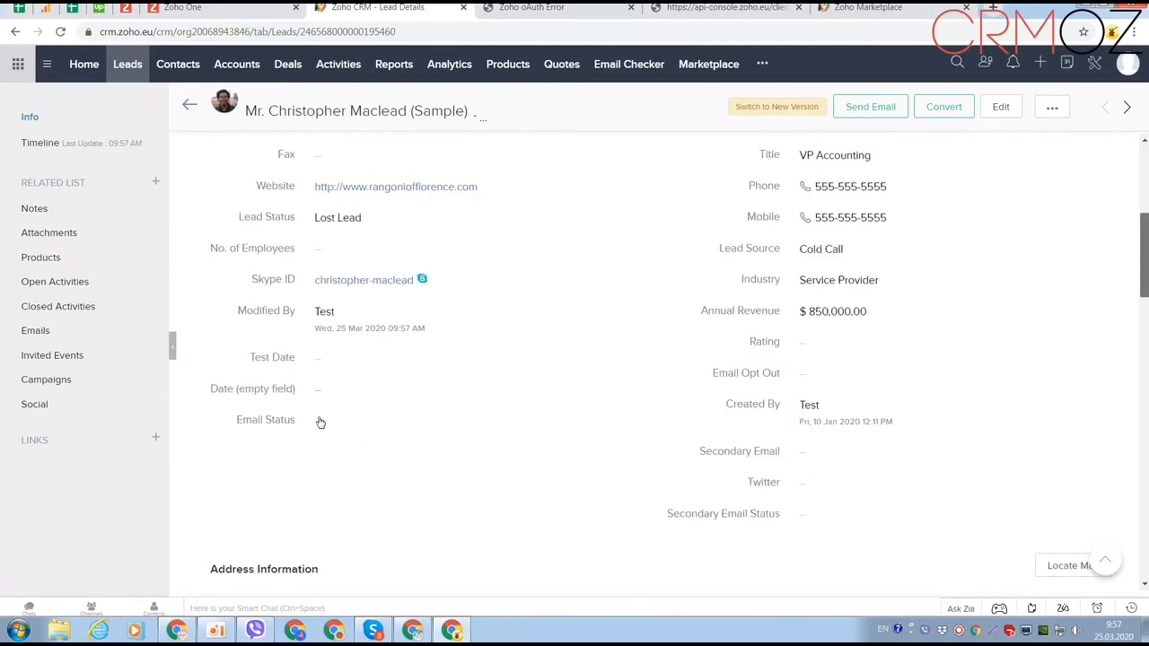